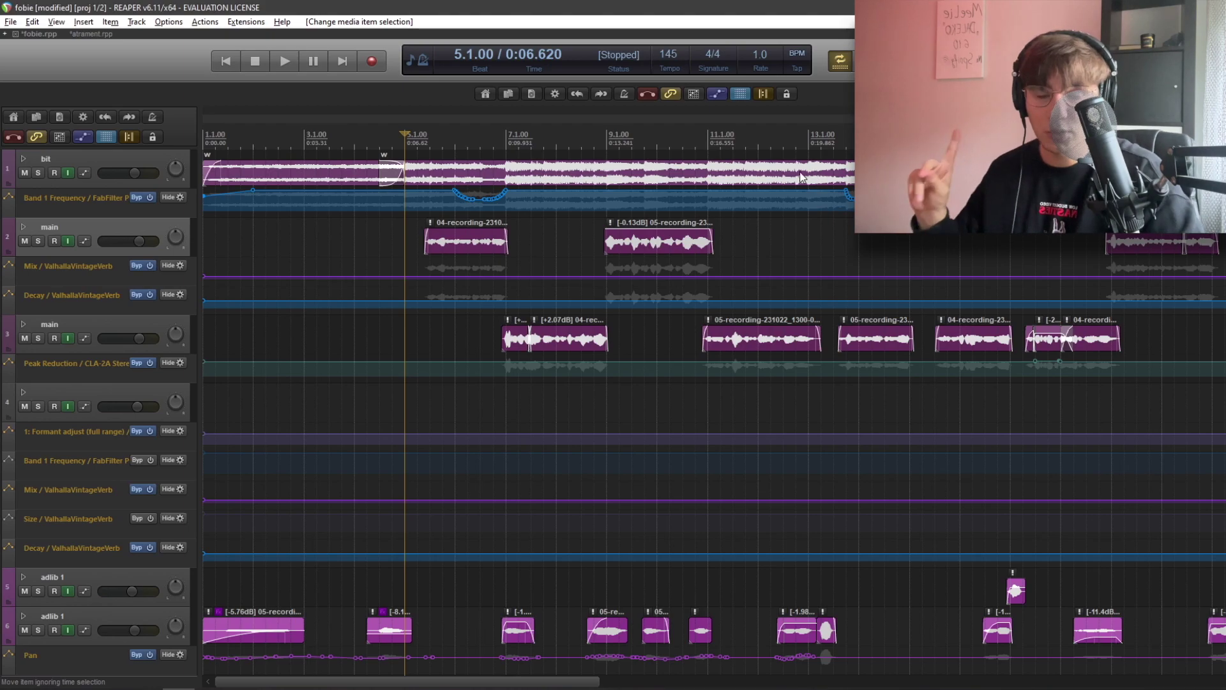
Step: Play the soloed bit track from around 13.3.00 to hear its filter frequency dip near measure 14
click(833, 227)
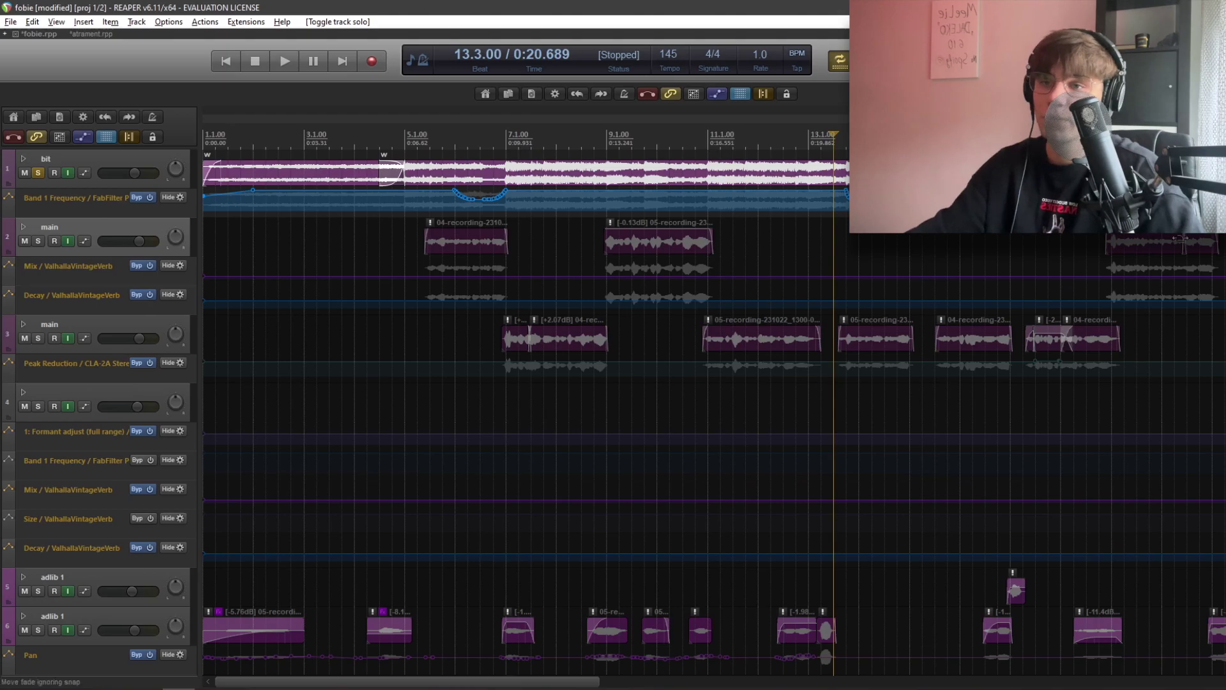
scroll(1102, 258, up, 4)
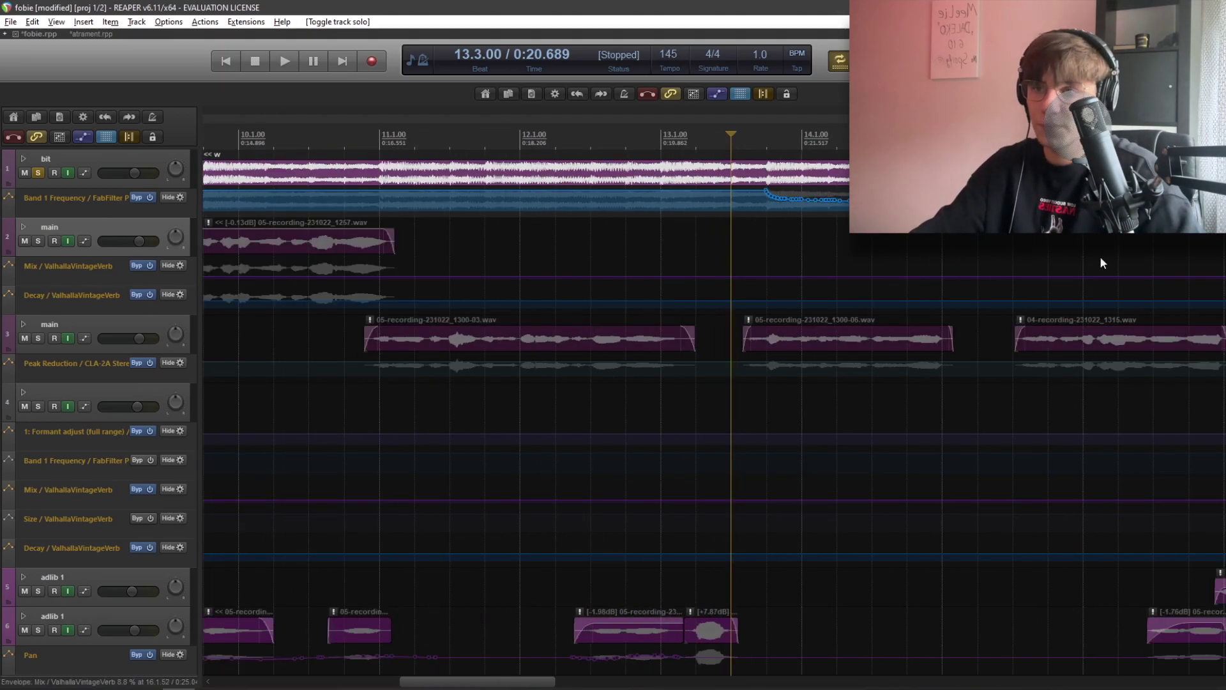
click(703, 204)
key(space)
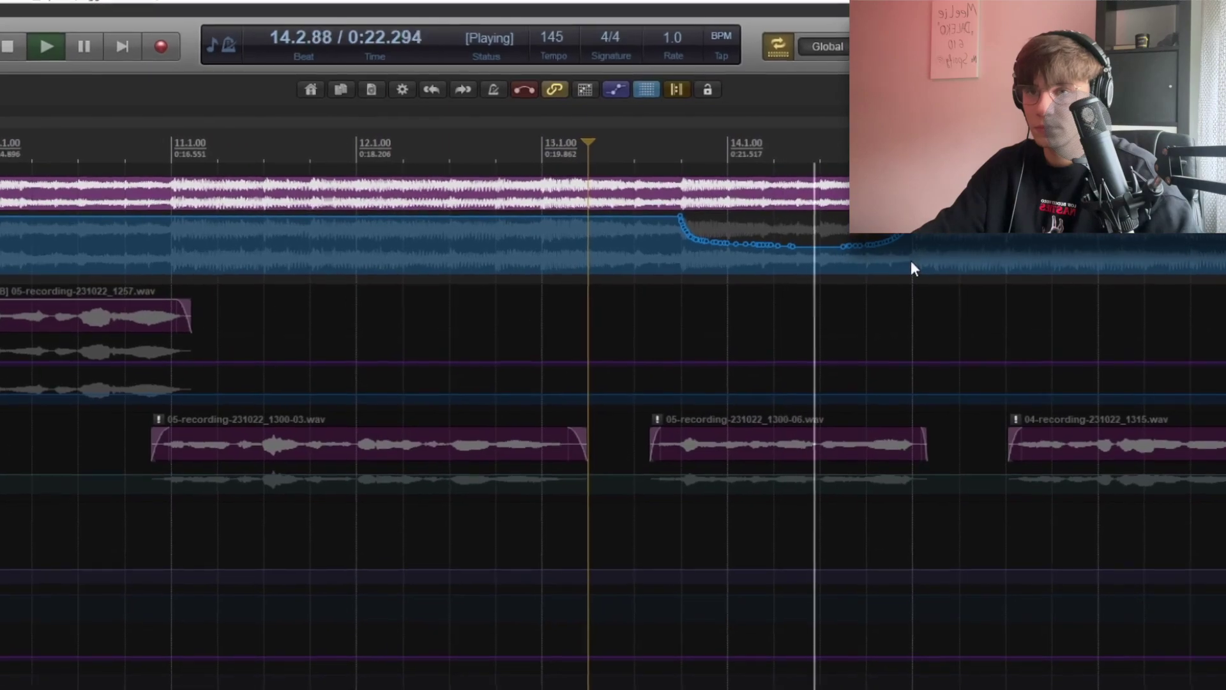
key(space)
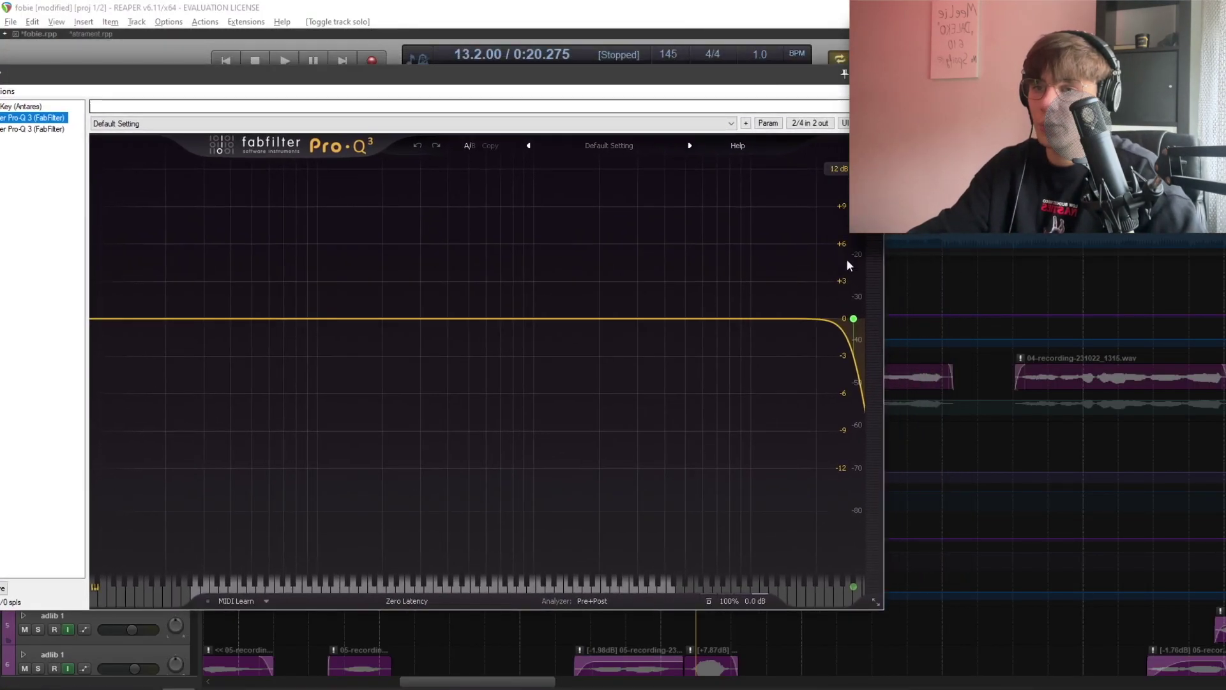
Step: Select the high-cut band in FabFilter Pro-Q 3 on the bit track and pick Band 1 Frequency among the track's envelopes
click(849, 320)
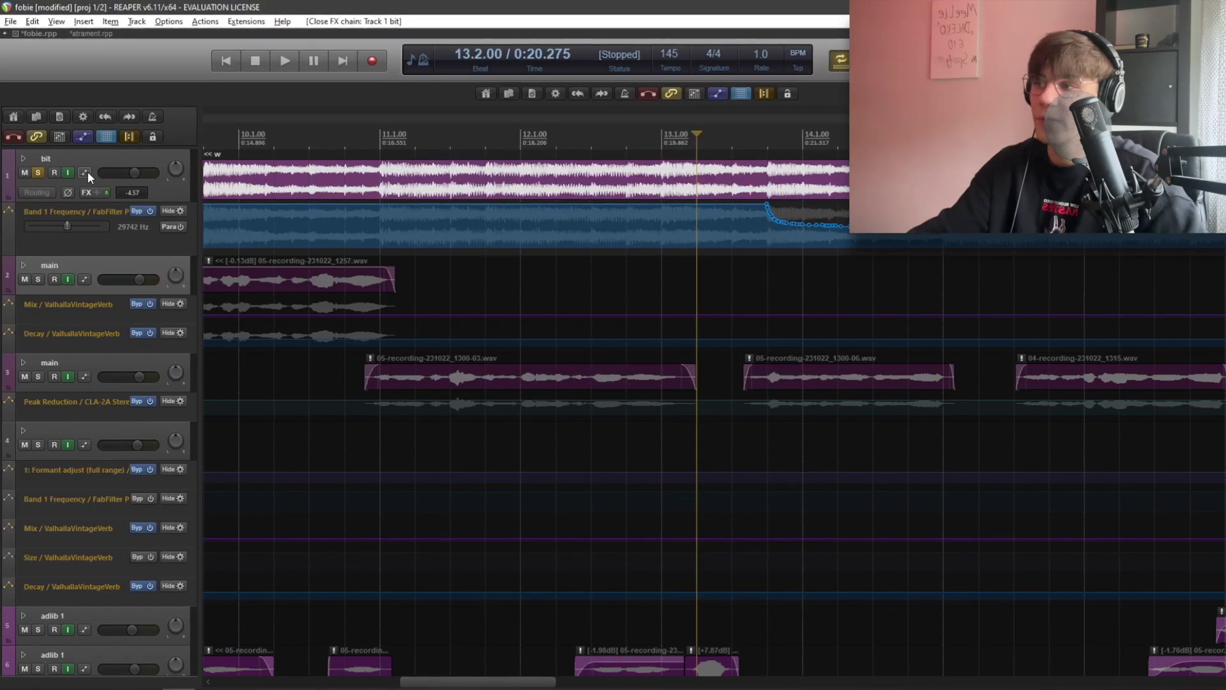
click(87, 171)
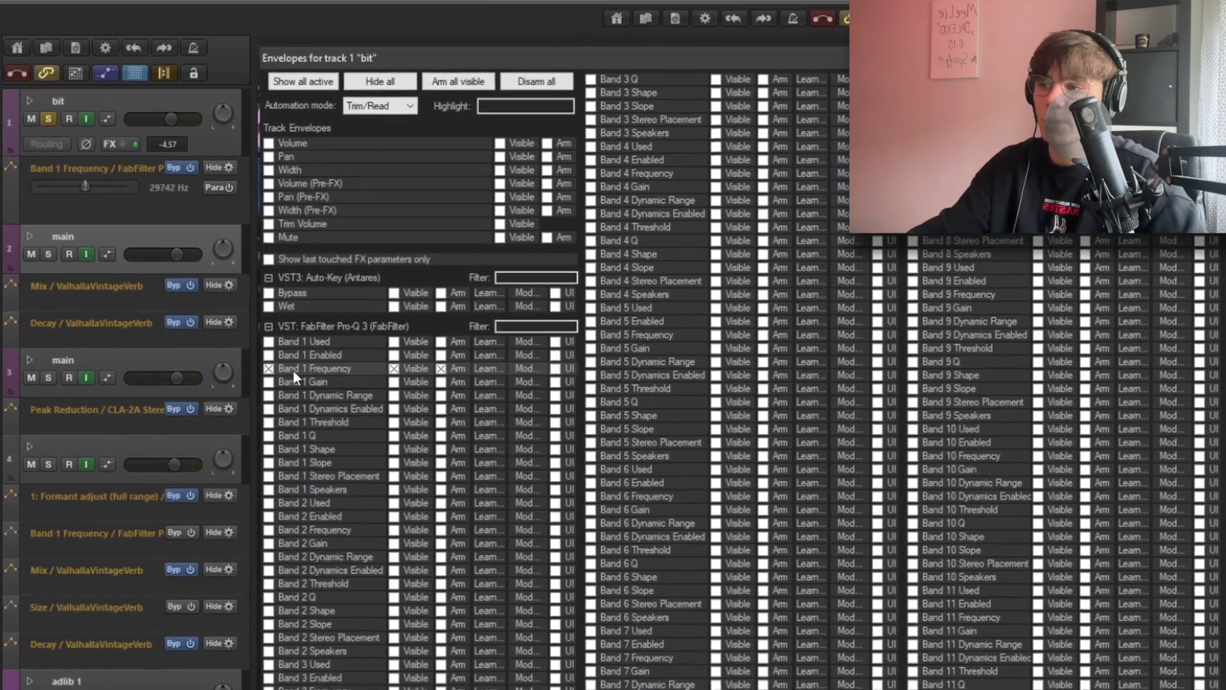
click(268, 370)
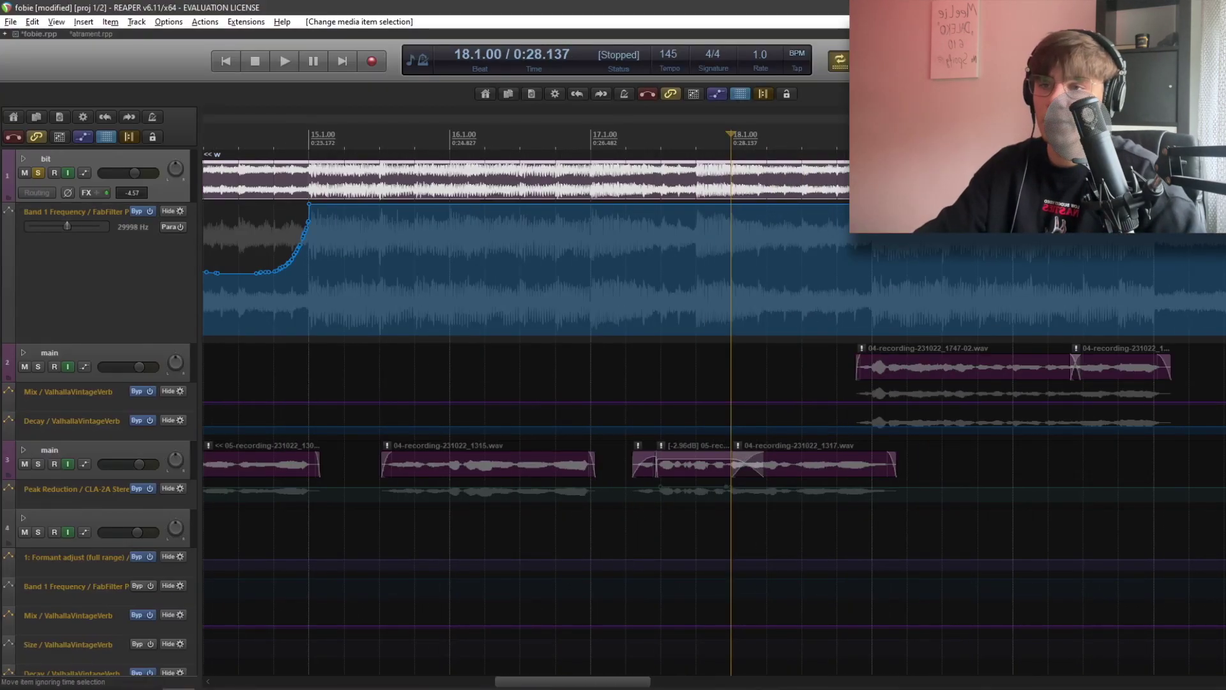
Step: Draw a wavy Band 1 Frequency curve on the bit track from about 16.4 to measure 20 and play it back
mouse_move(565, 198)
mouse_down()
mouse_move(588, 254)
mouse_move(619, 257)
mouse_move(665, 230)
mouse_move(716, 230)
mouse_up()
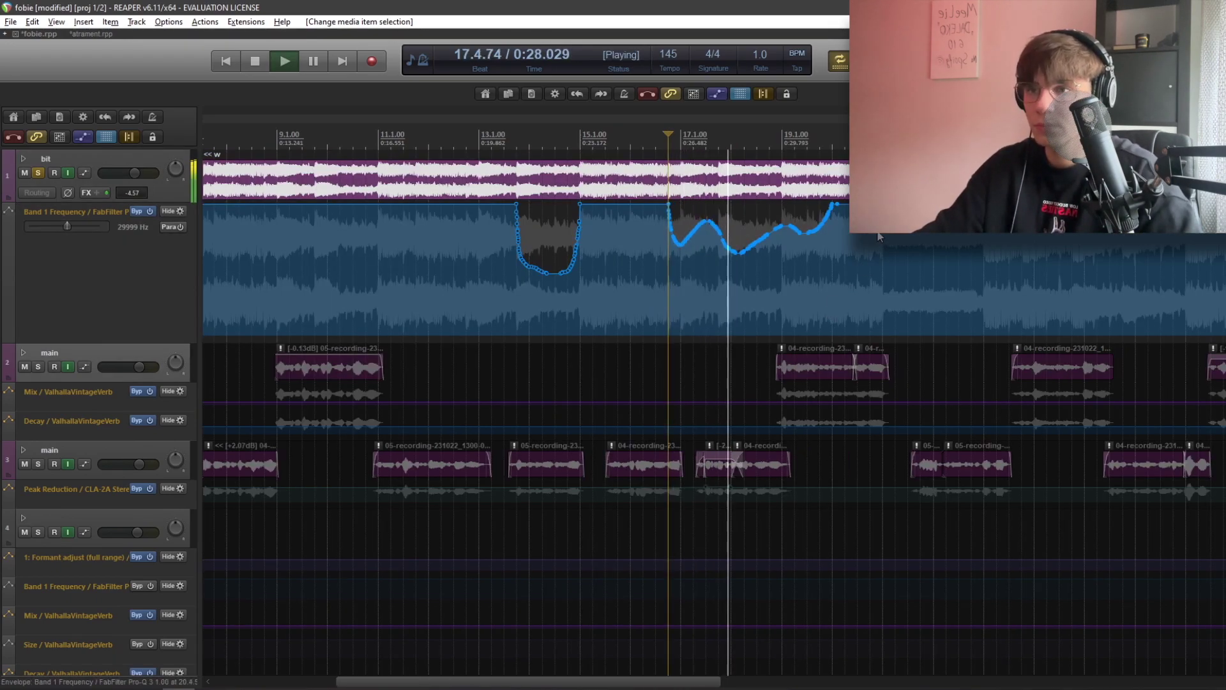
click(869, 179)
scroll(870, 180, up, 3)
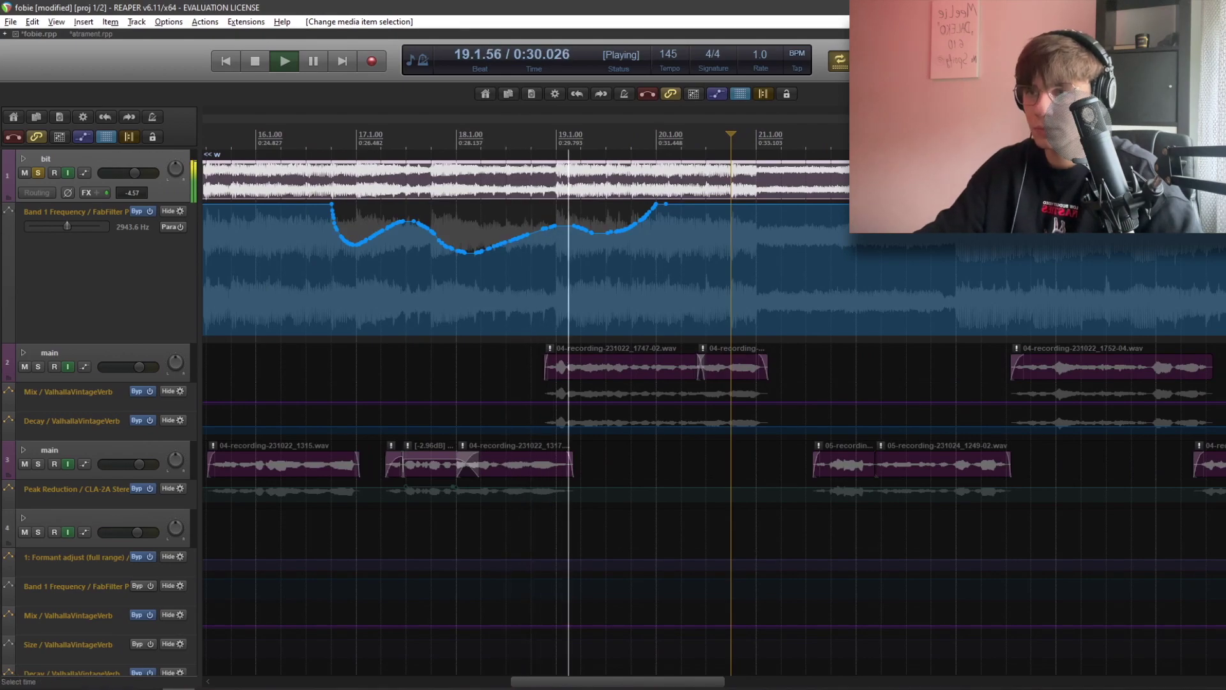
key(space)
Step: Add points to the bit track's Band 1 Frequency envelope around measure 22 and try lowering the middle one
scroll(862, 205, down, 1)
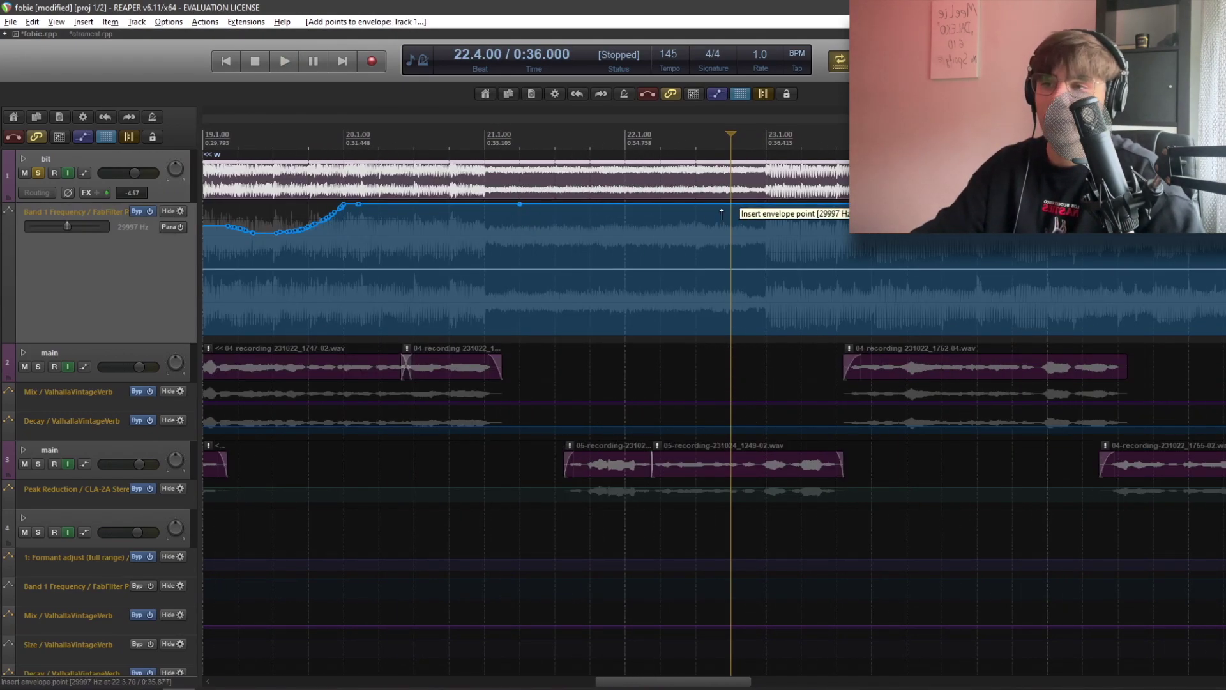
drag(626, 207, 622, 244)
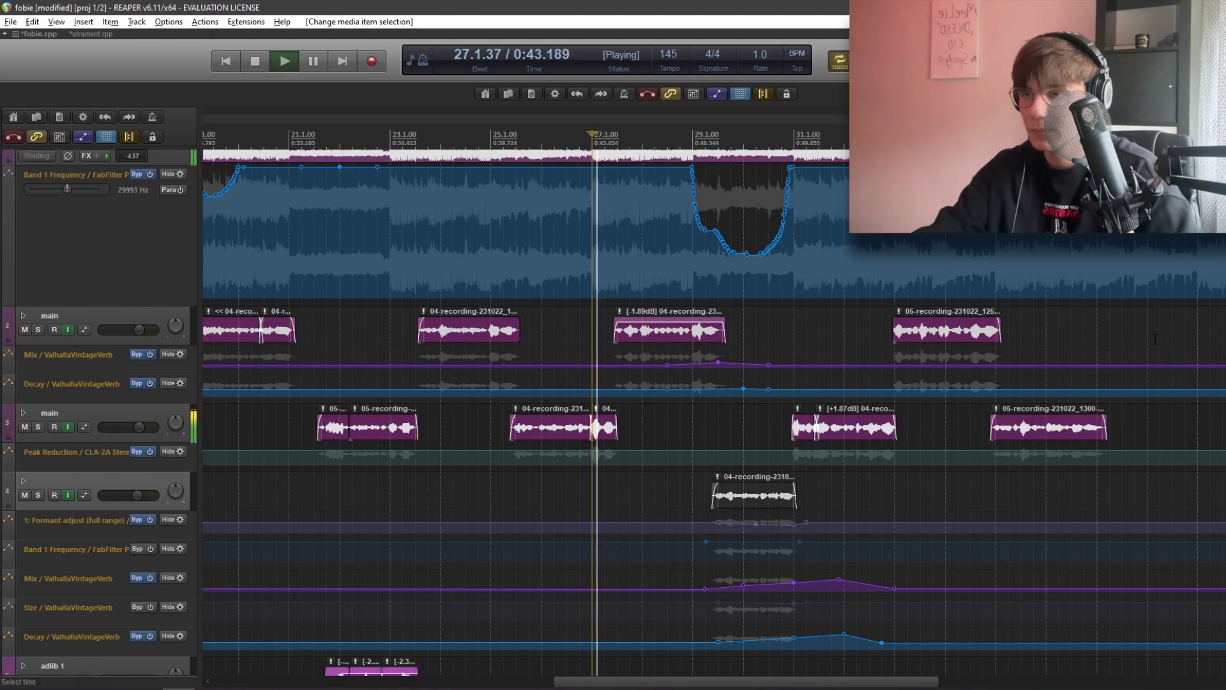
Step: Examine track 4's vocal item and its formant, mix and decay envelopes around measures 29 to 33 during playback
scroll(739, 408, down, 3)
click(739, 407)
scroll(799, 456, up, 6)
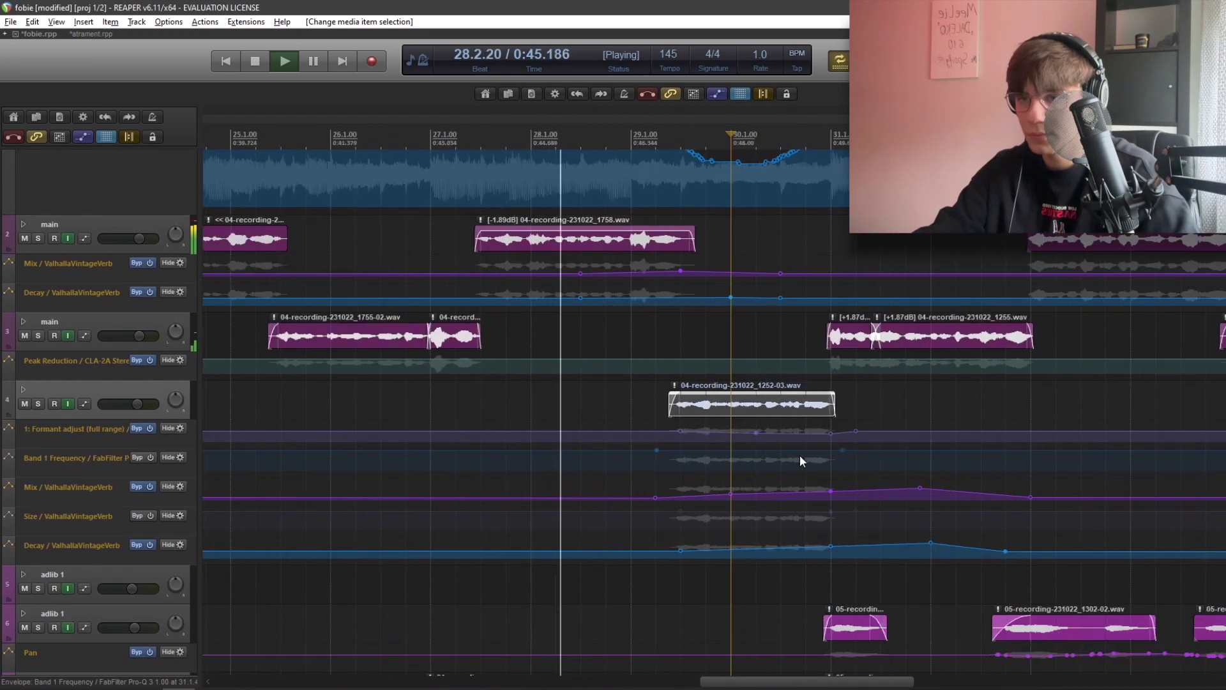
scroll(803, 467, up, 4)
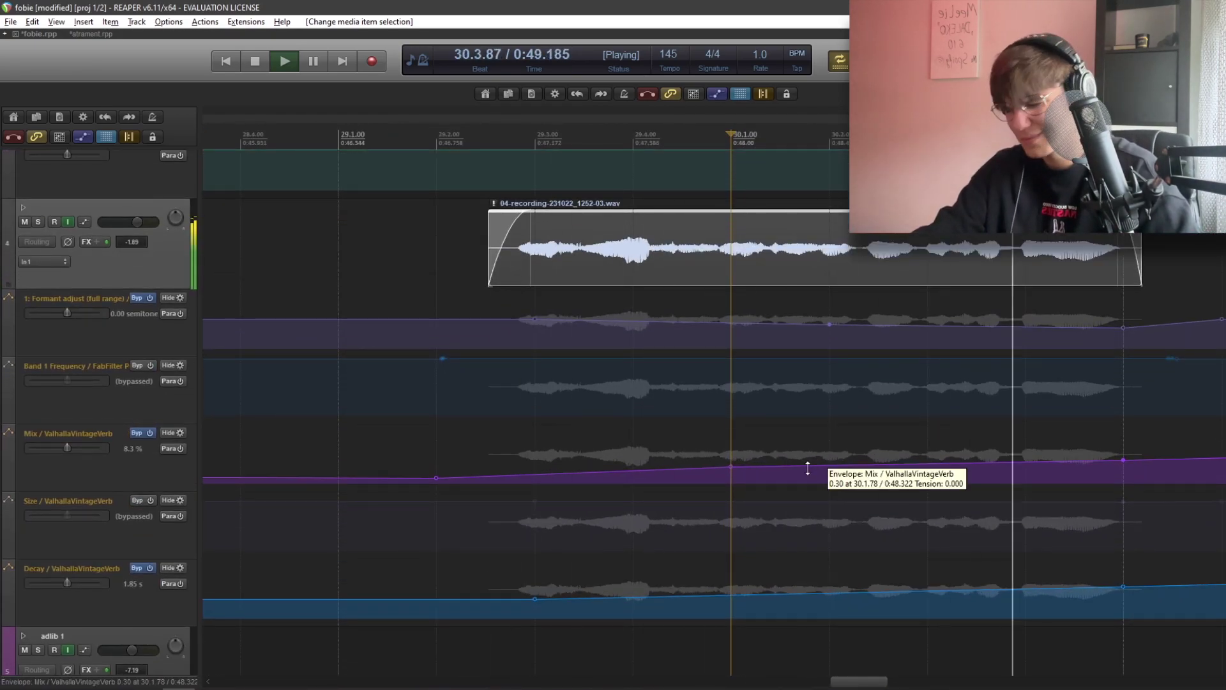
scroll(807, 468, down, 5)
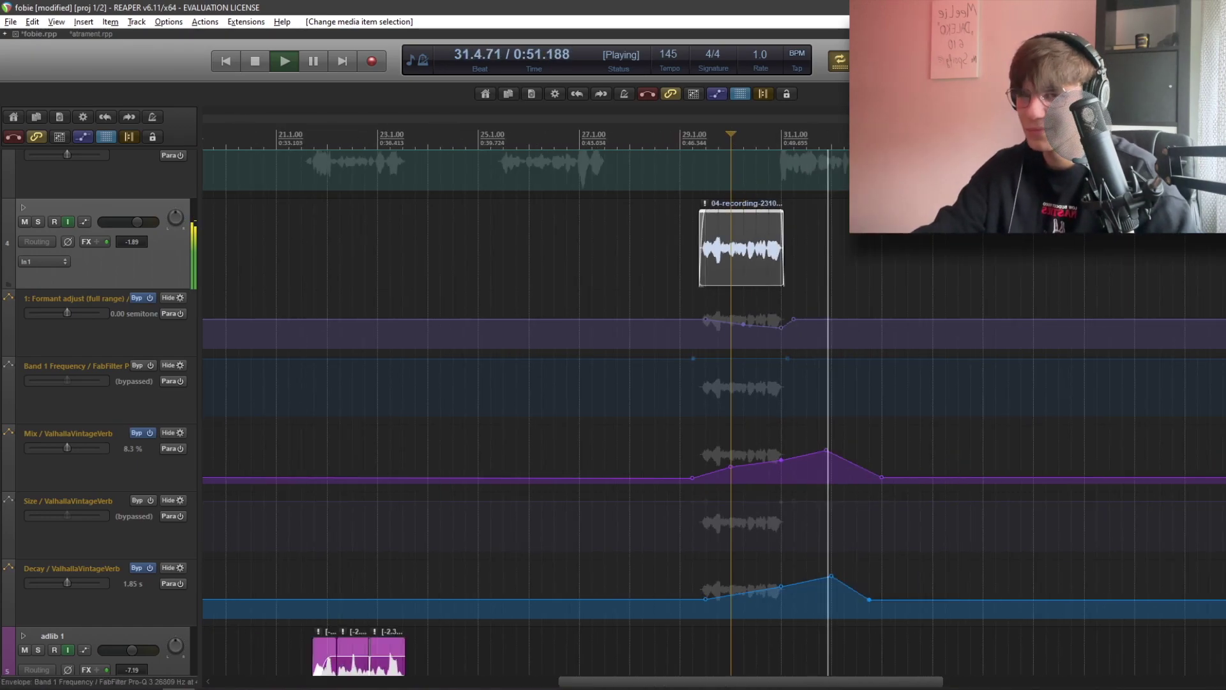
scroll(980, 377, up, 5)
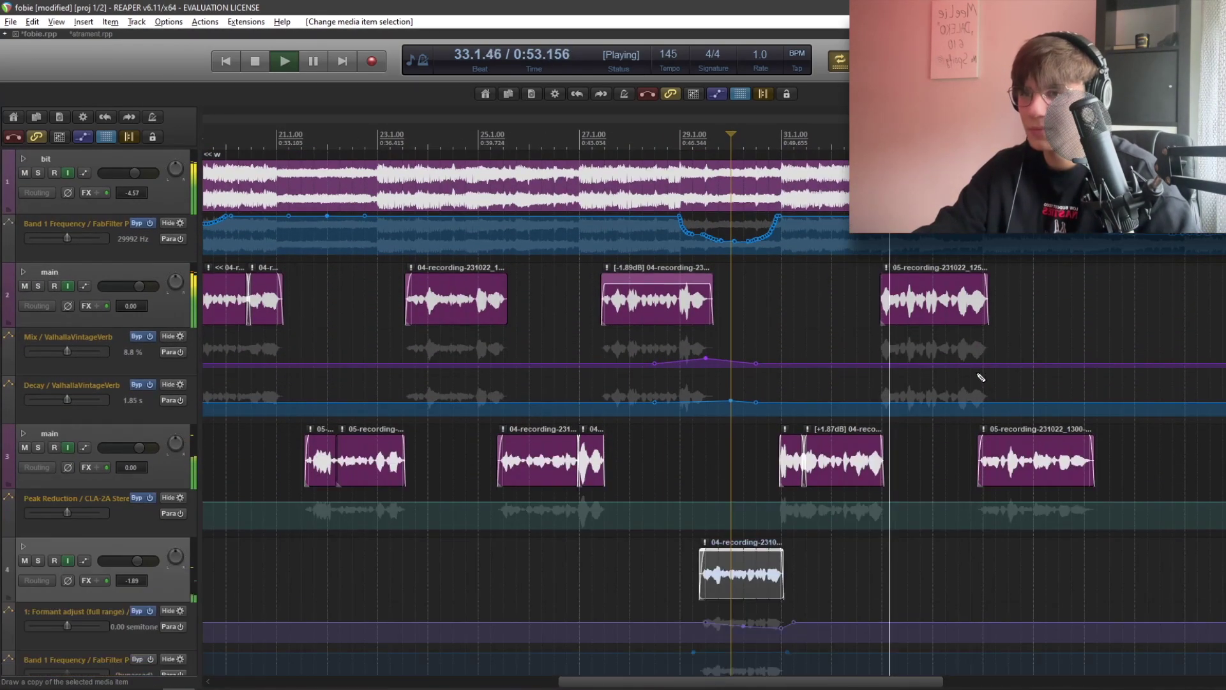
scroll(981, 378, down, 8)
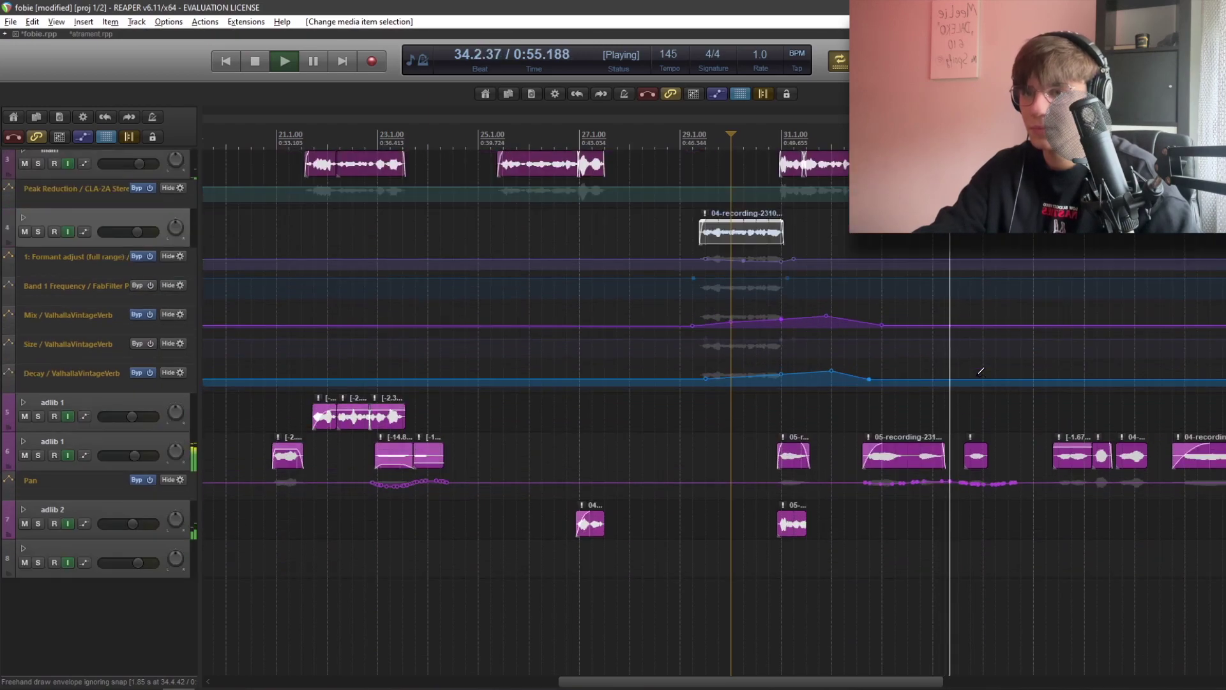
scroll(713, 412, up, 5)
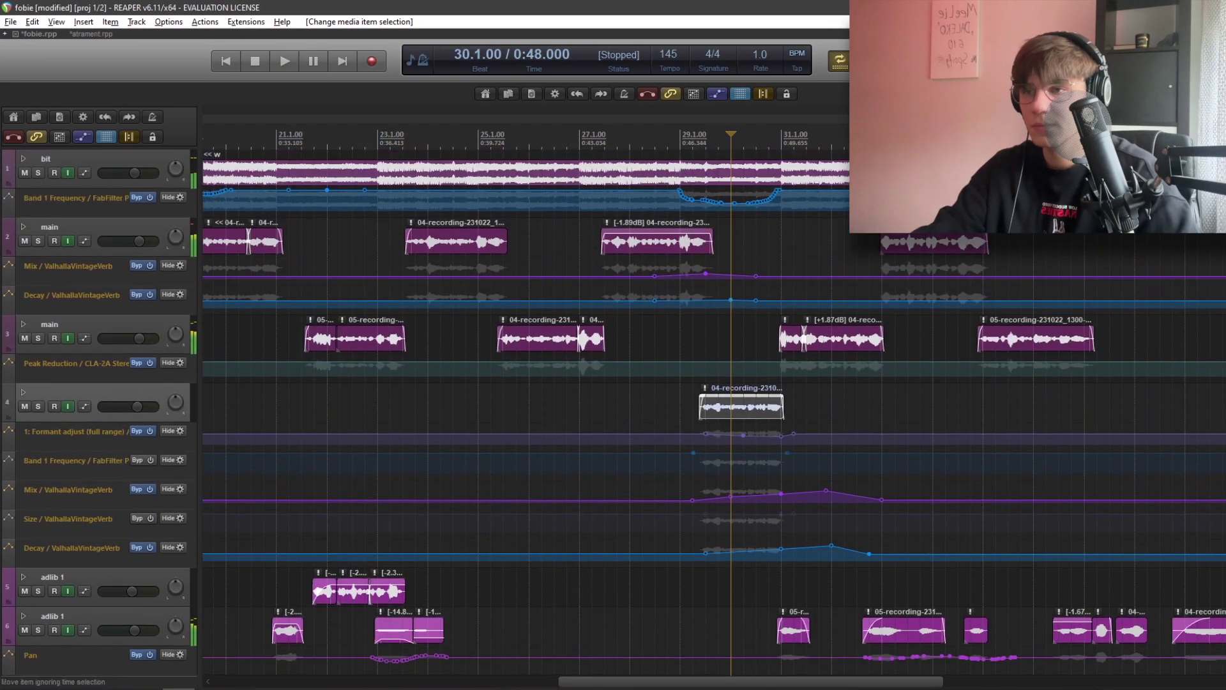
Step: Solo track 4 and play its vocal item from 29.2.00
click(605, 385)
click(765, 414)
scroll(762, 414, up, 3)
click(580, 412)
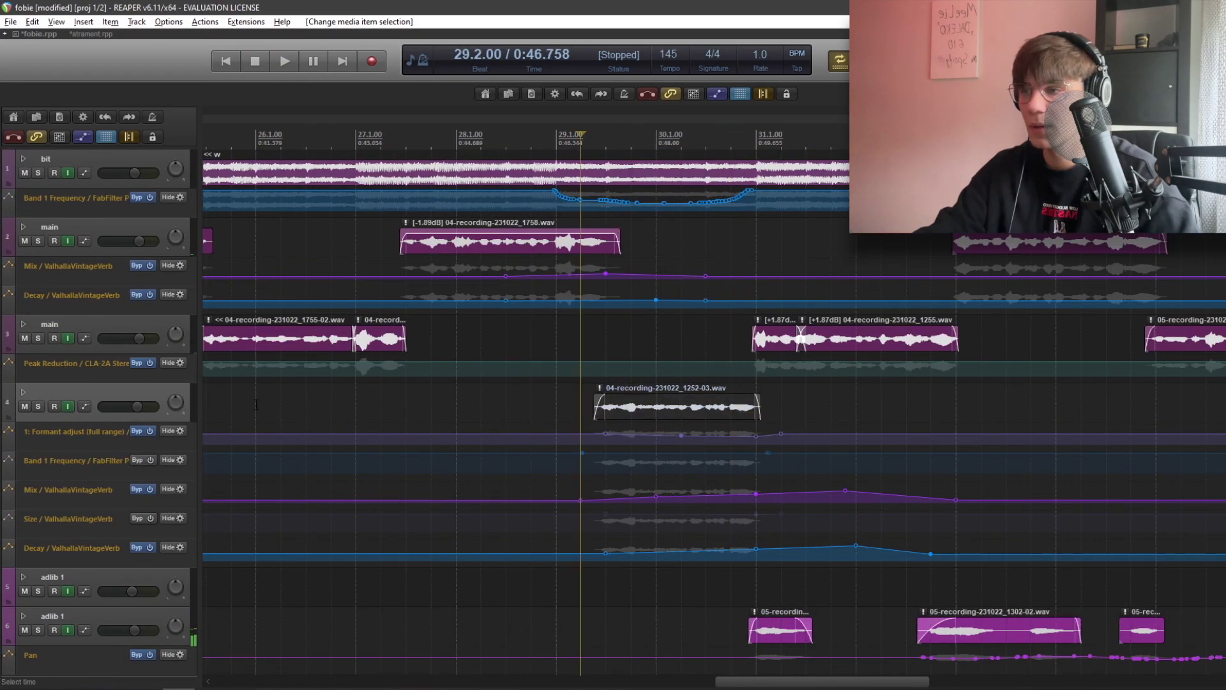
click(38, 407)
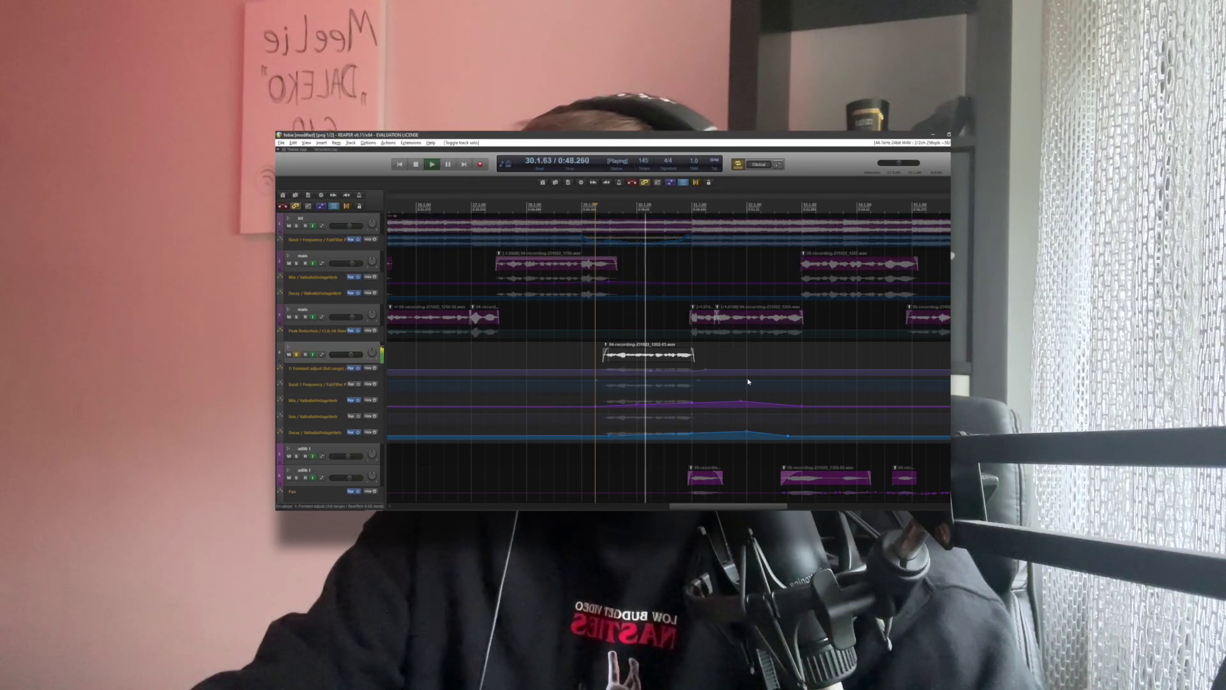
key(space)
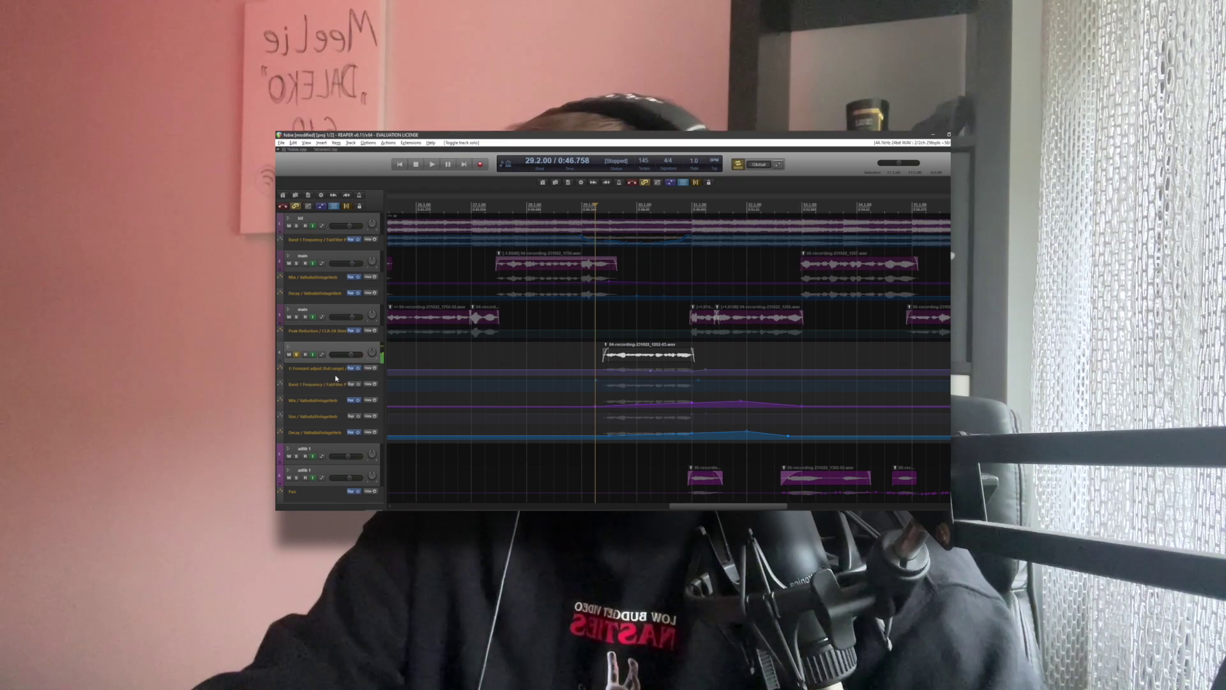
Step: Enlarge track 4's formant envelope lane and show the ReaPitch settings in its effects chain
mouse_move(335, 379)
mouse_down()
mouse_move(335, 396)
mouse_move(332, 375)
mouse_up()
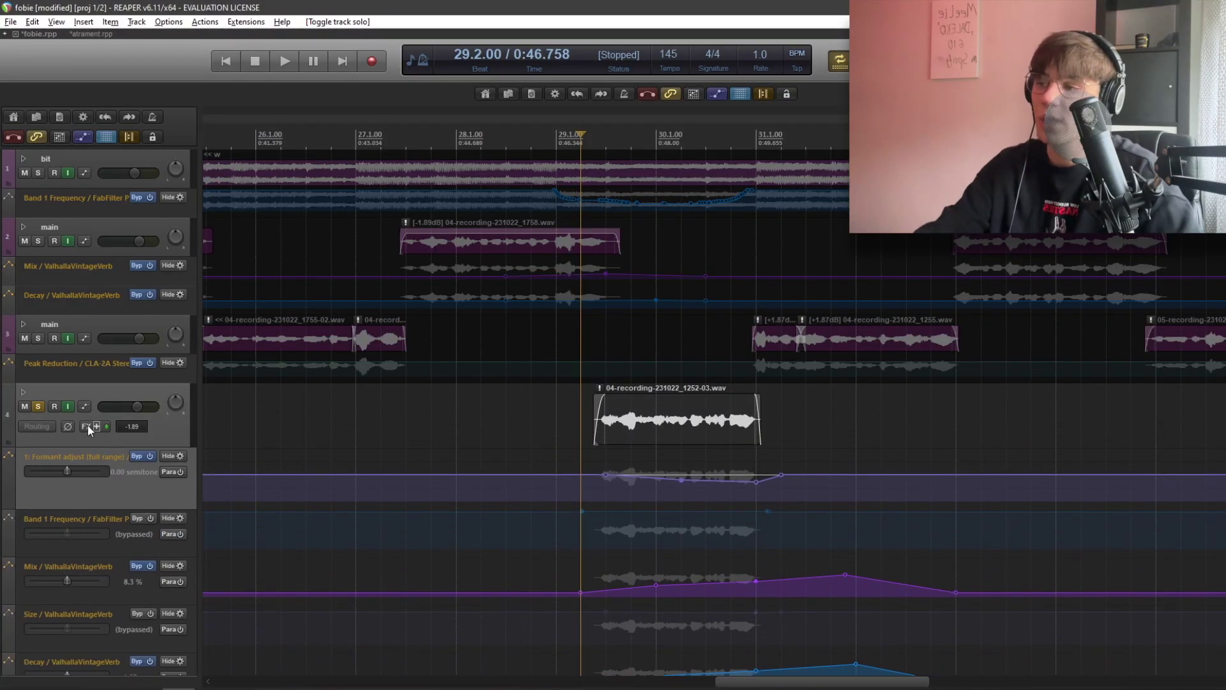
click(84, 426)
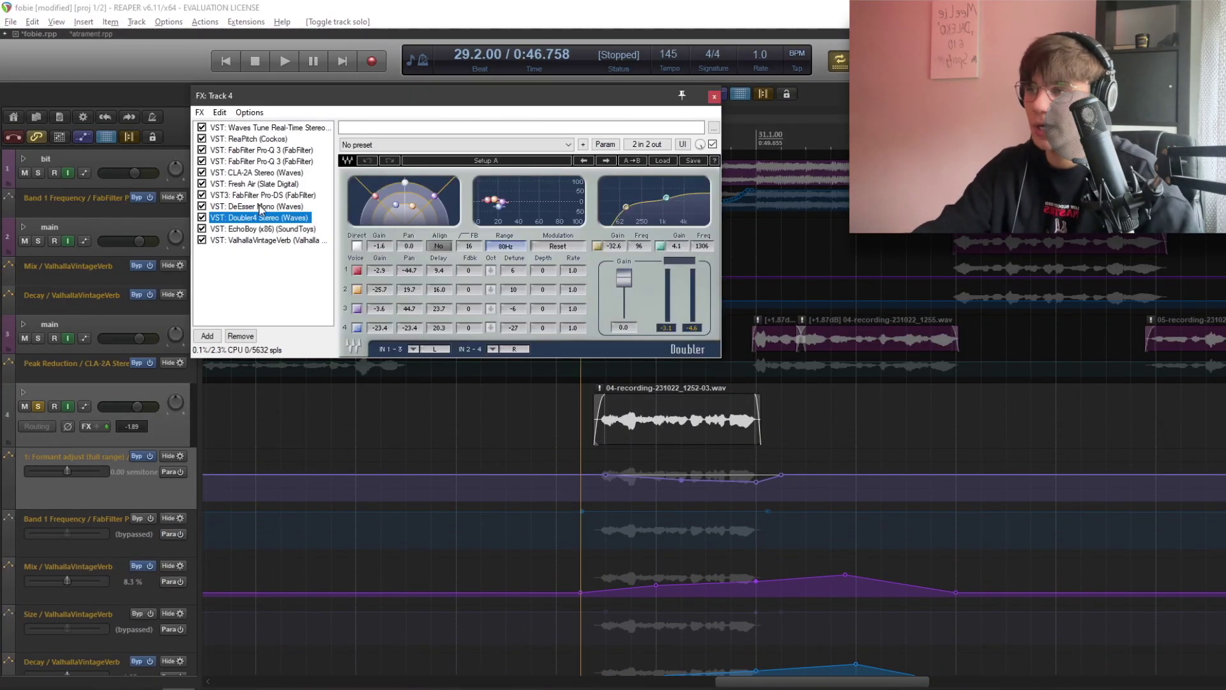
click(250, 138)
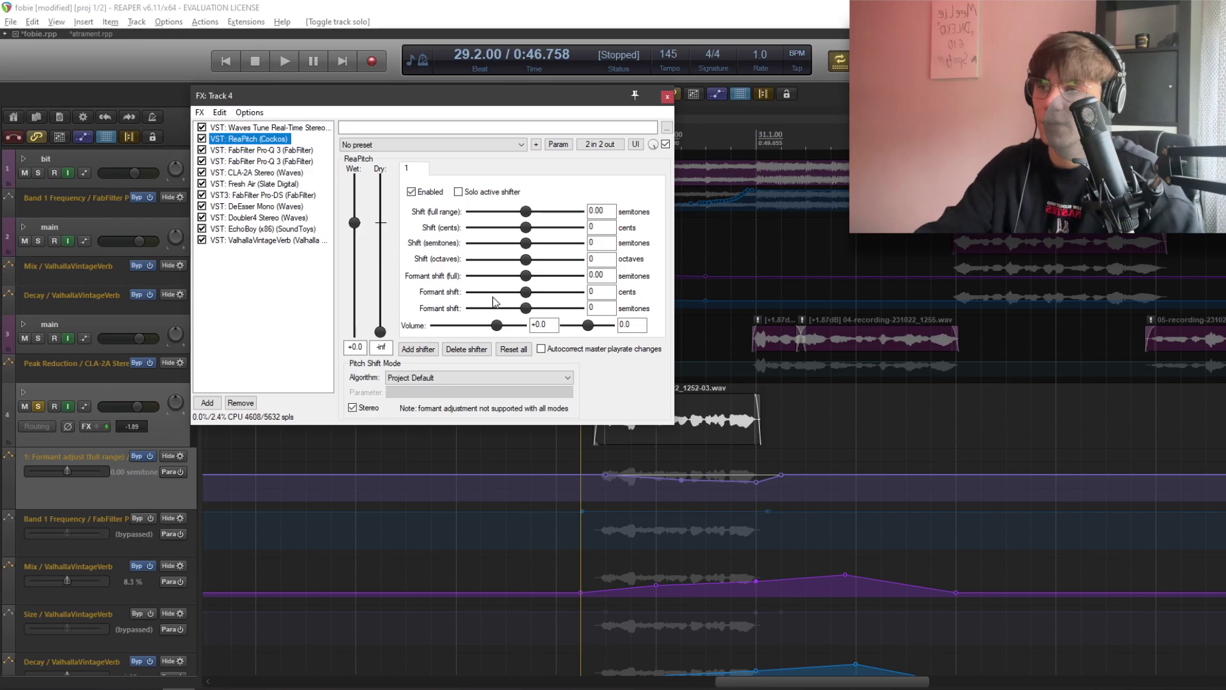
Step: Close track 4's effects chain and play the soloed vocal with its formant and reverb automation from 29.2.00
key(space)
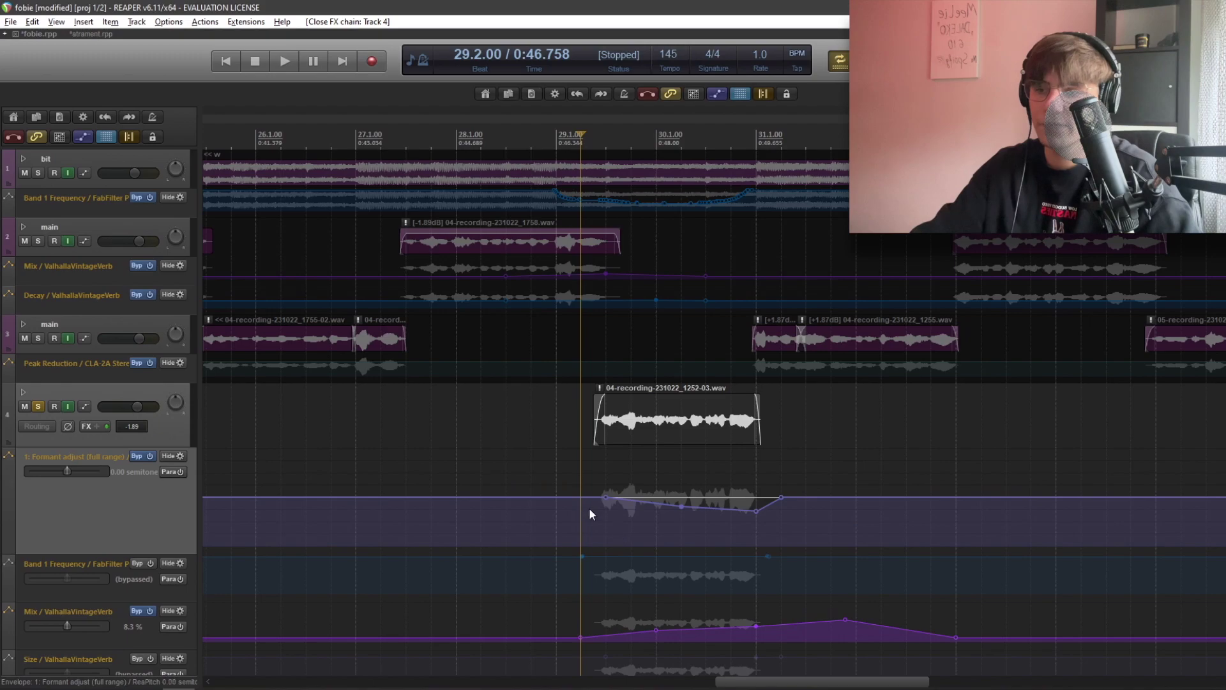
alt+click(673, 508)
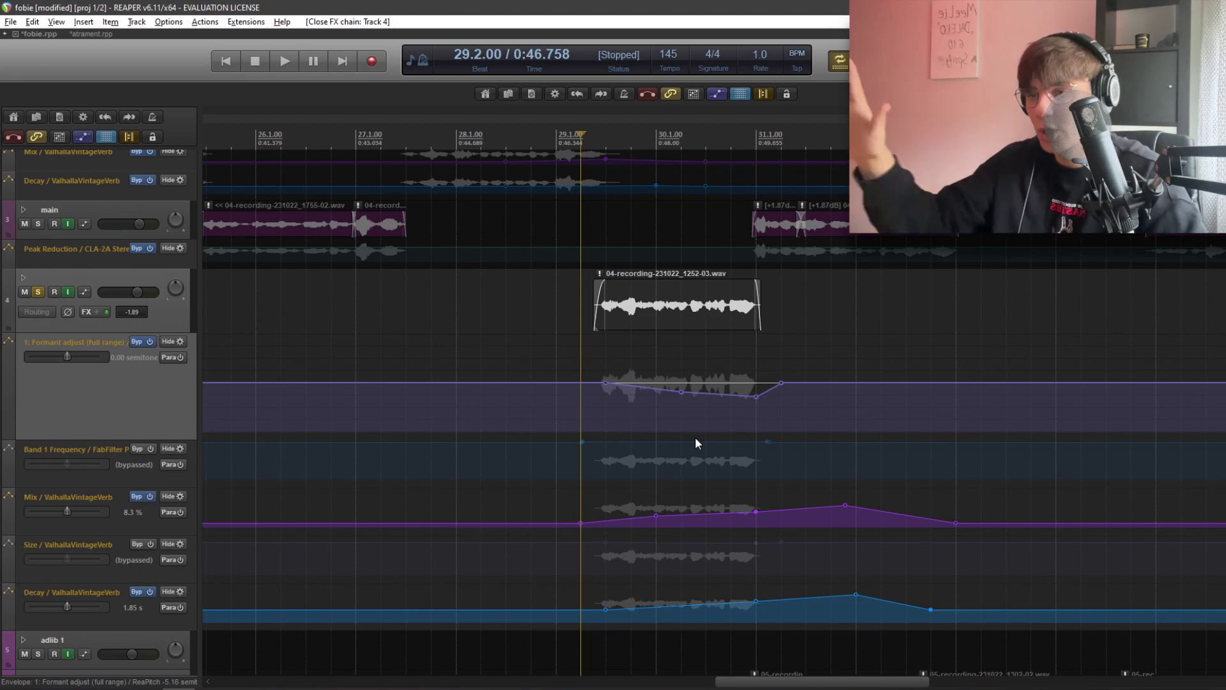
key(space)
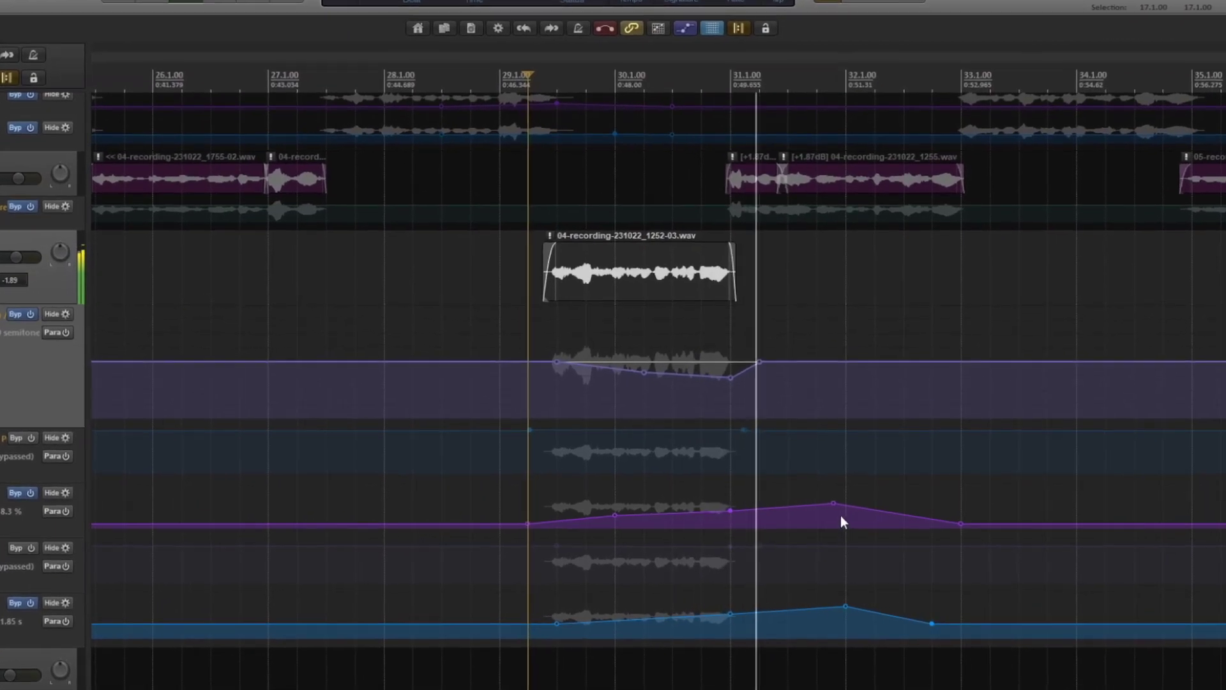
key(space)
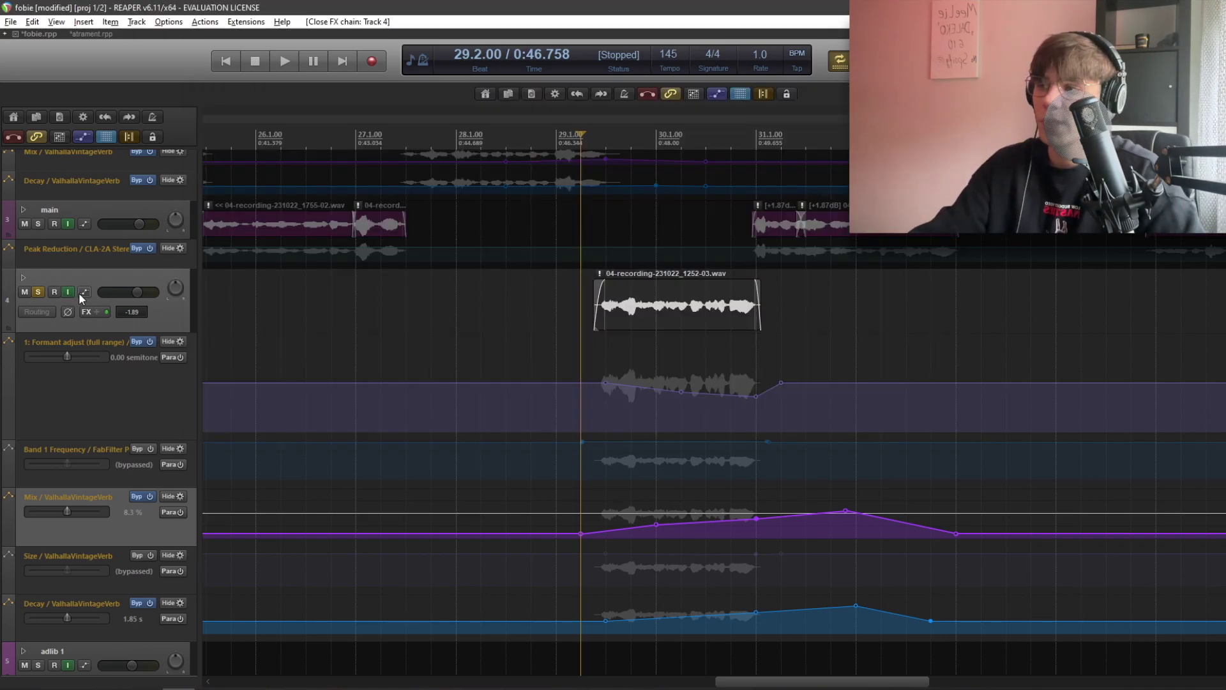
Step: Close the ValhallaVintageVerb window and select the Mix envelope point at 30.1.00 on track 4
click(79, 292)
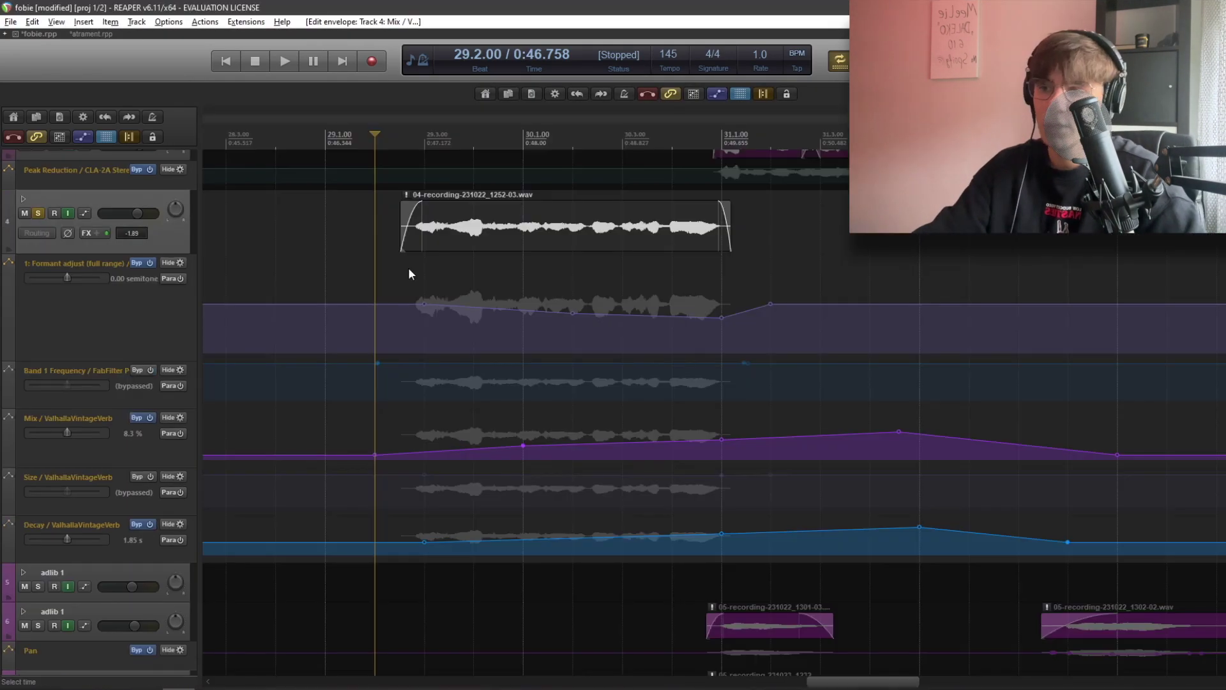
click(525, 445)
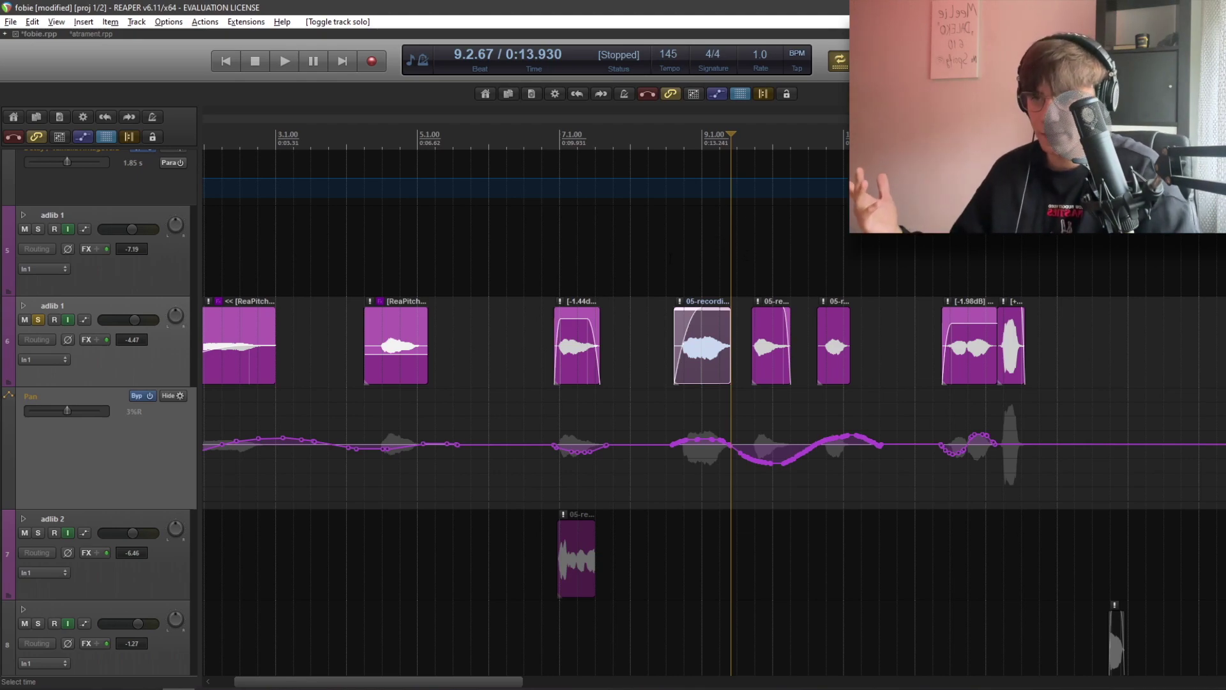
Step: Play the soloed adlib 1 track from 8.3.00 and around 13.1.00 to hear its pan automation
click(691, 279)
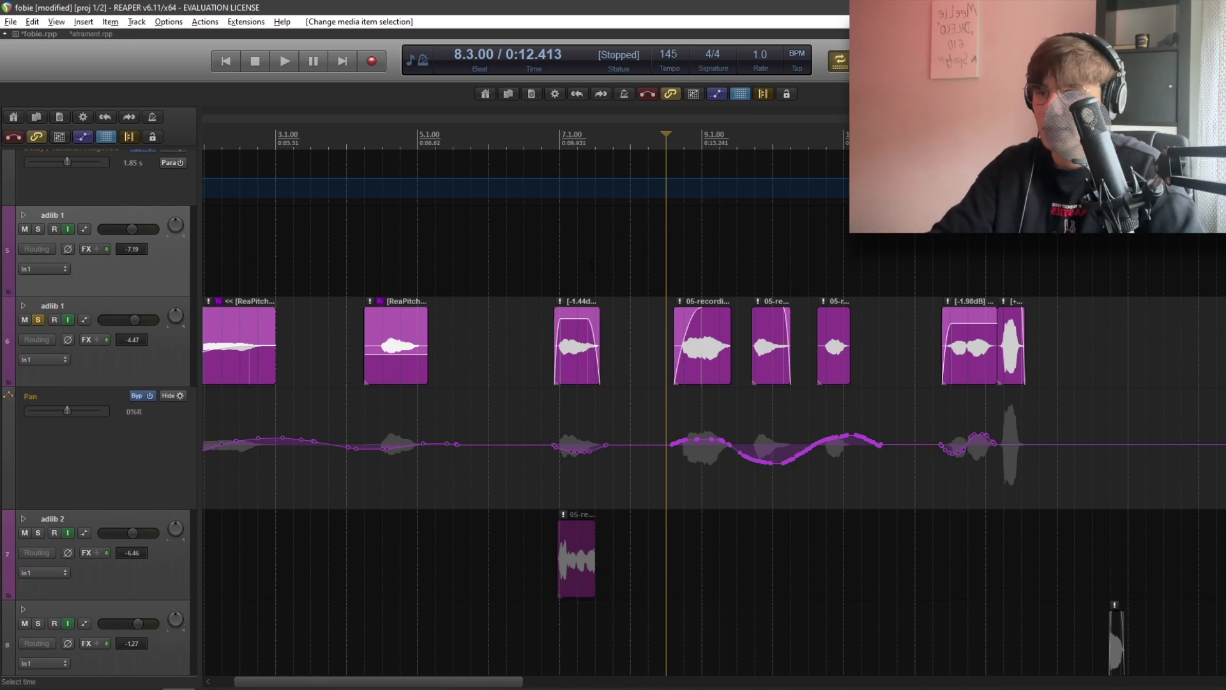
key(space)
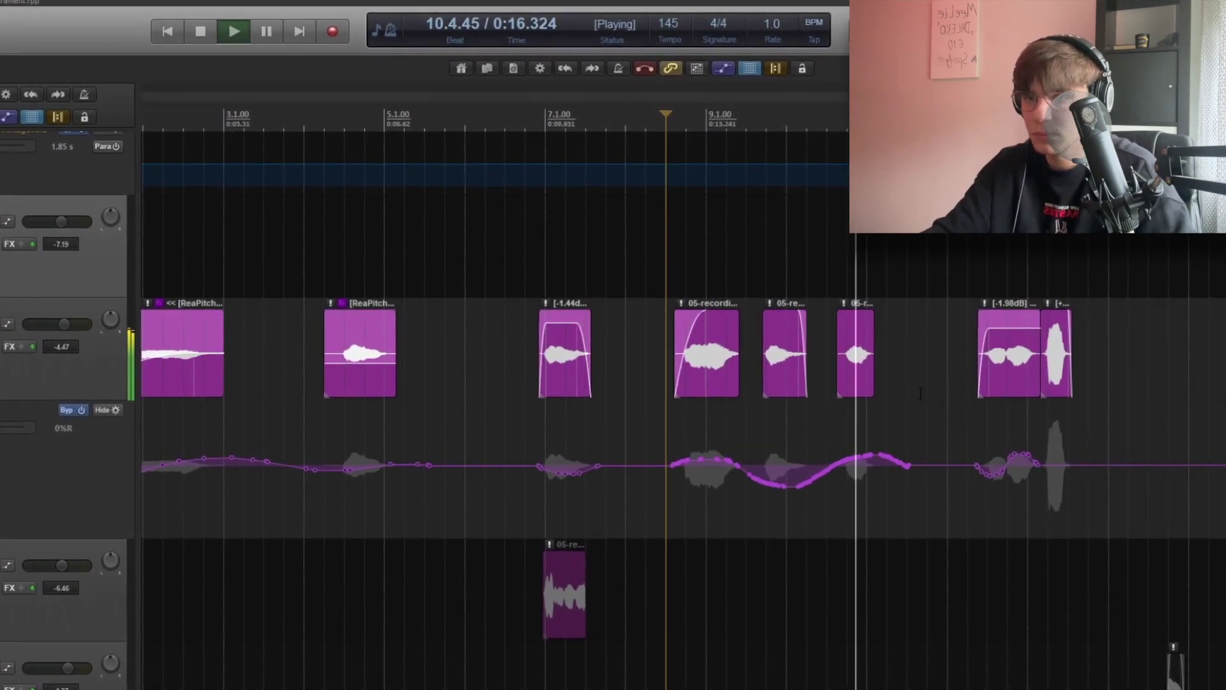
scroll(927, 401, down, 2)
click(827, 372)
scroll(828, 388, up, 3)
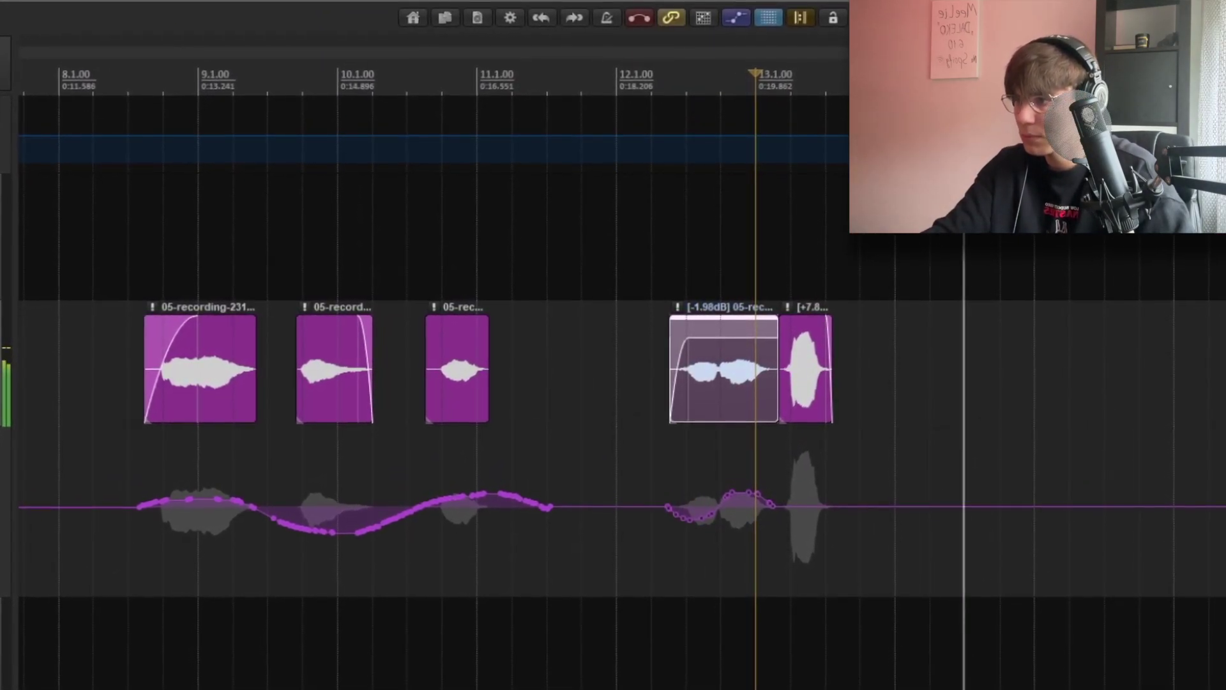
key(space)
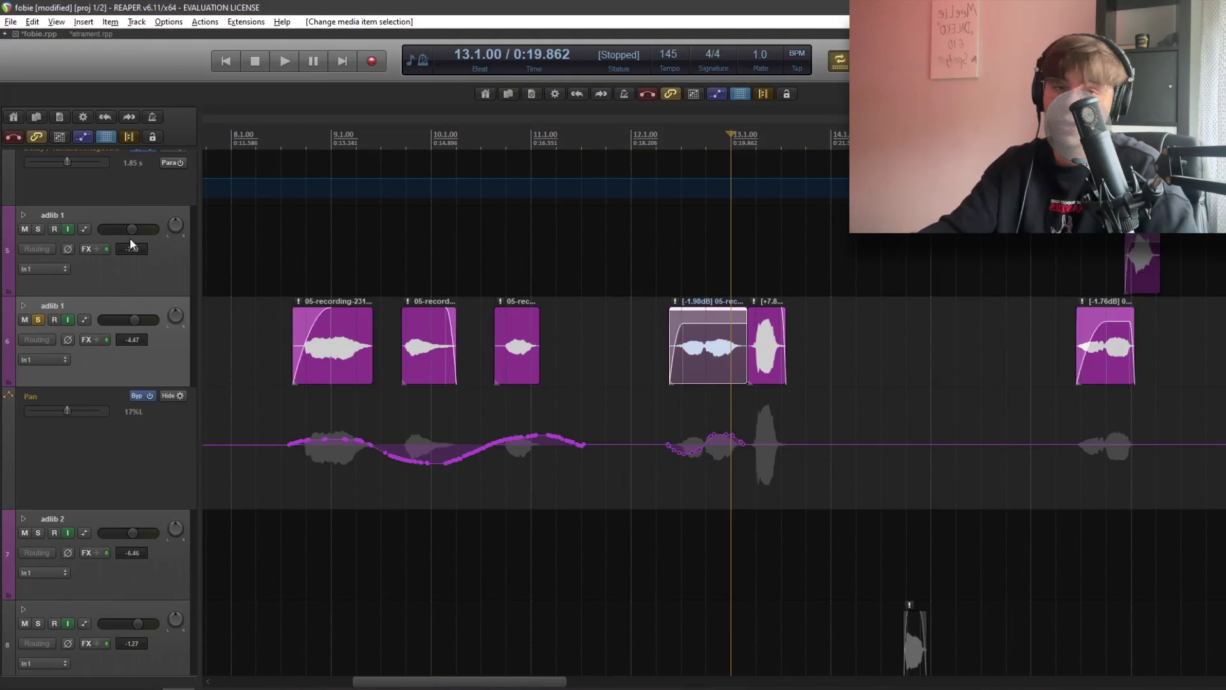
Step: Show track 6's envelope list and redraw its pan curve to swing strongly left over the adlib near 8.4.00 and right over the following one
click(83, 322)
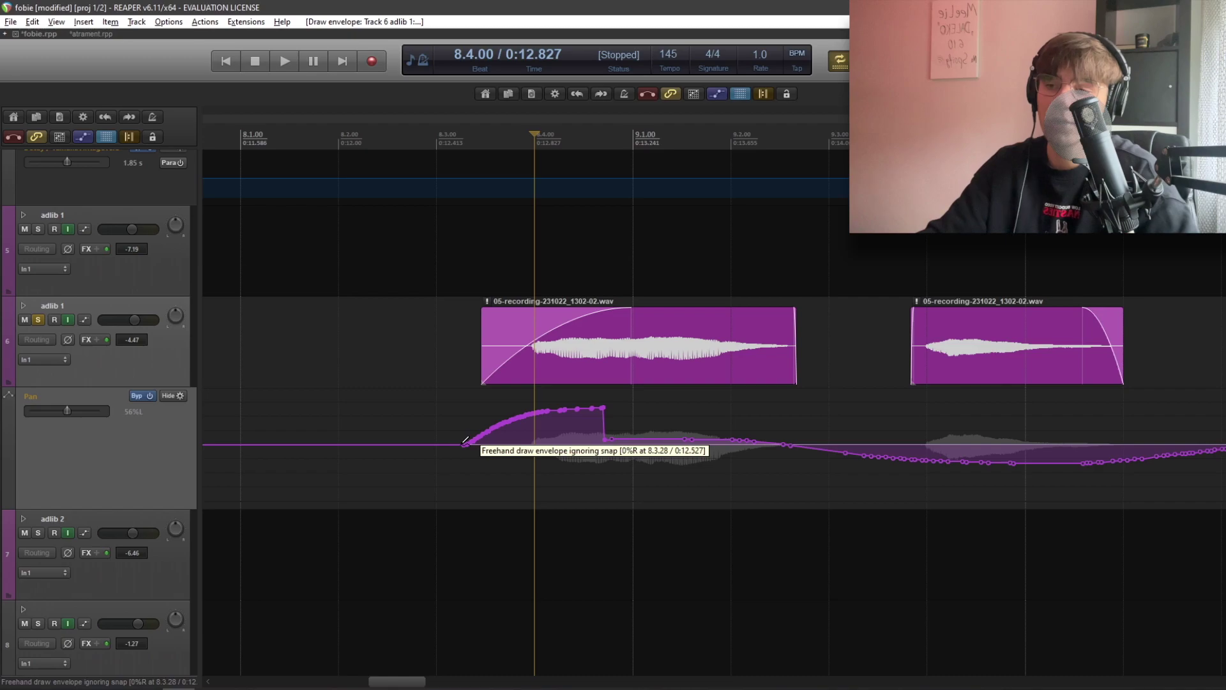
drag(464, 440, 490, 436)
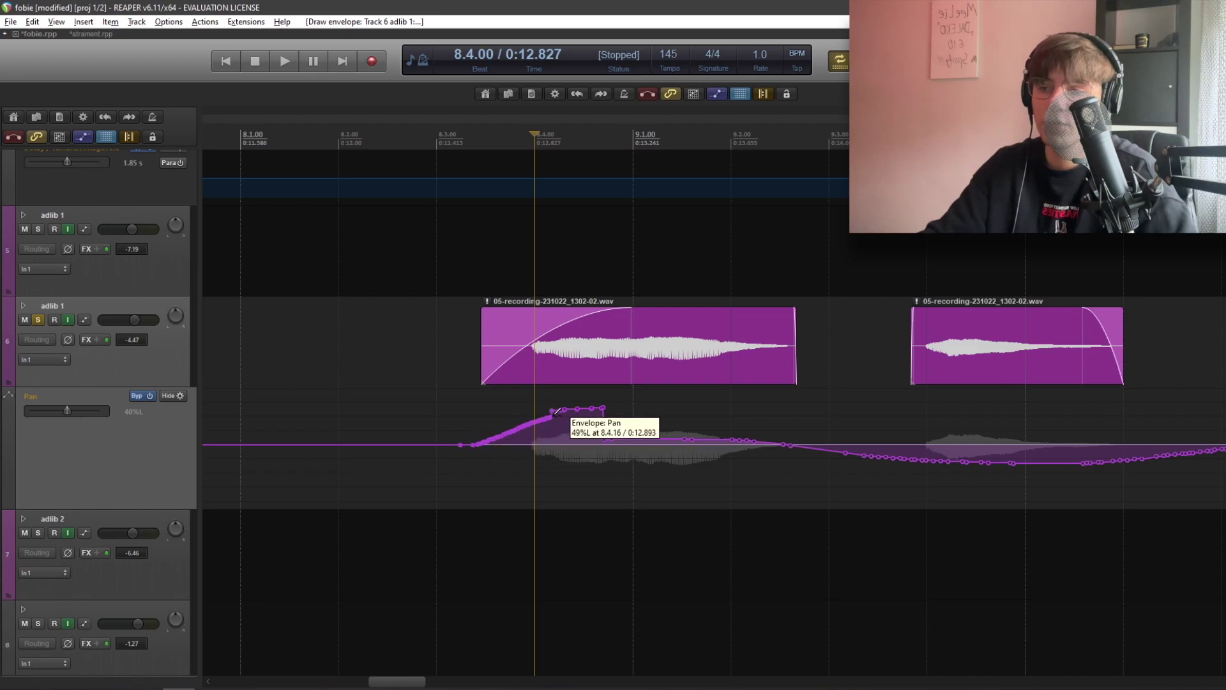
drag(623, 405, 748, 419)
drag(886, 472, 1052, 476)
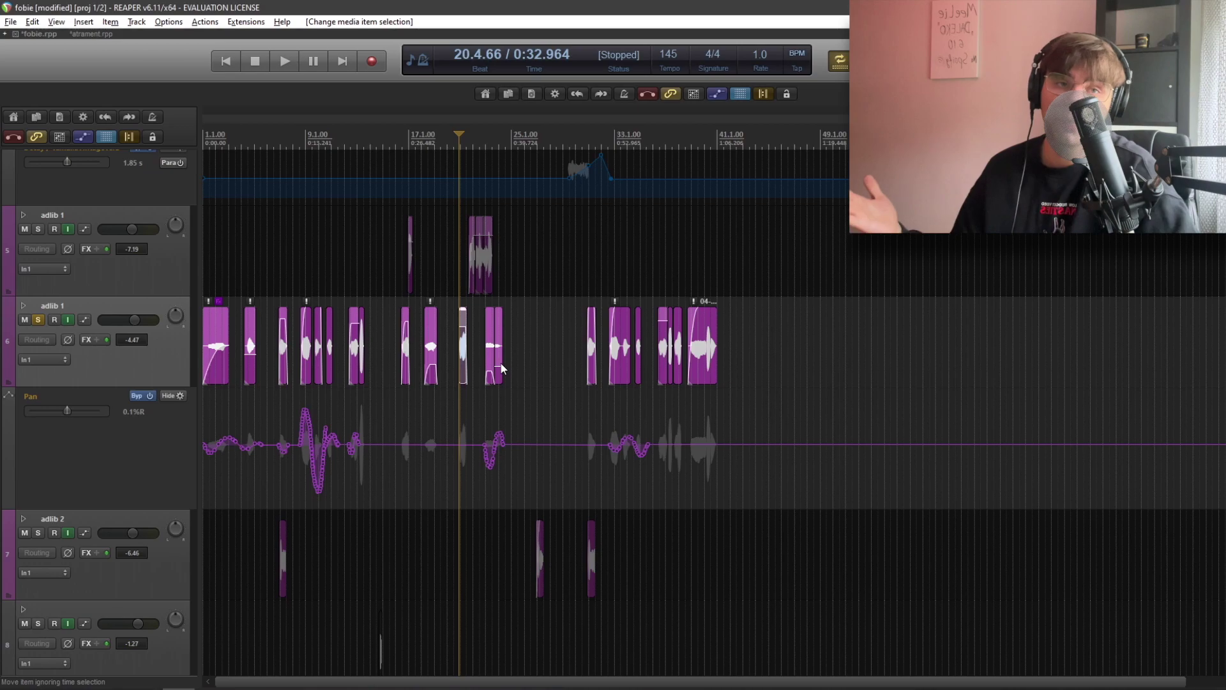
Step: Play the soloed adlib 1 on track 6 from just before 21.1.00 to hear the clip without pan movement
scroll(496, 359, up, 3)
scroll(716, 371, up, 4)
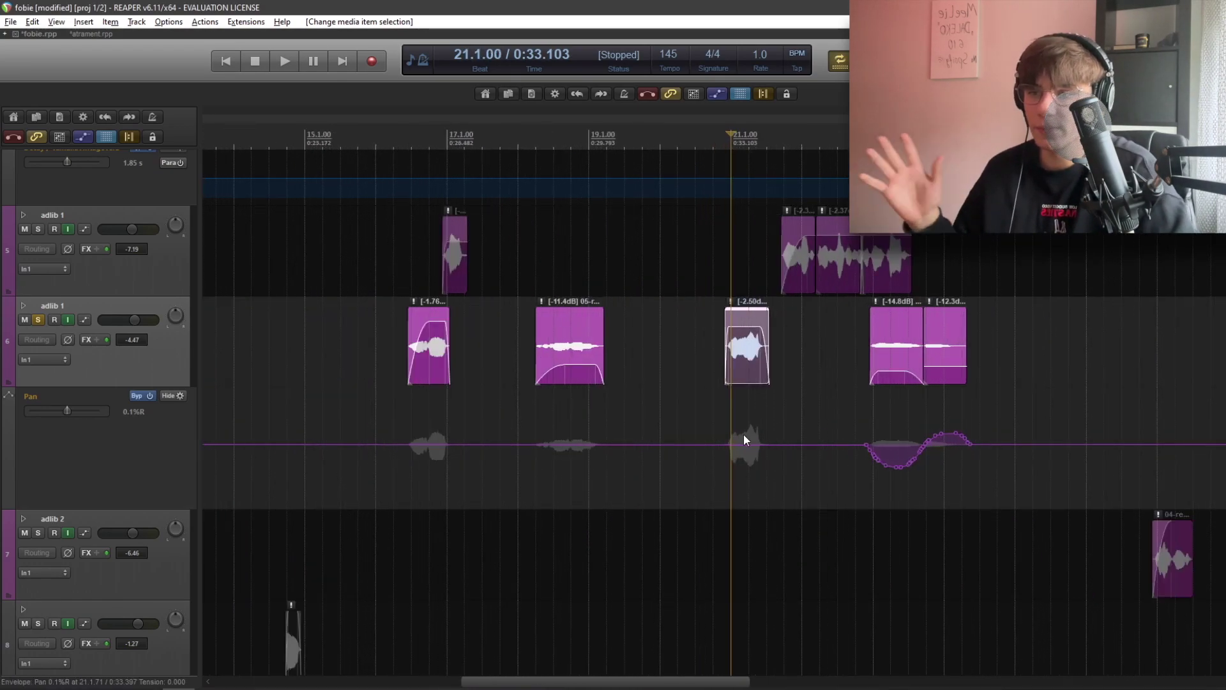
scroll(728, 449, up, 3)
click(706, 496)
key(space)
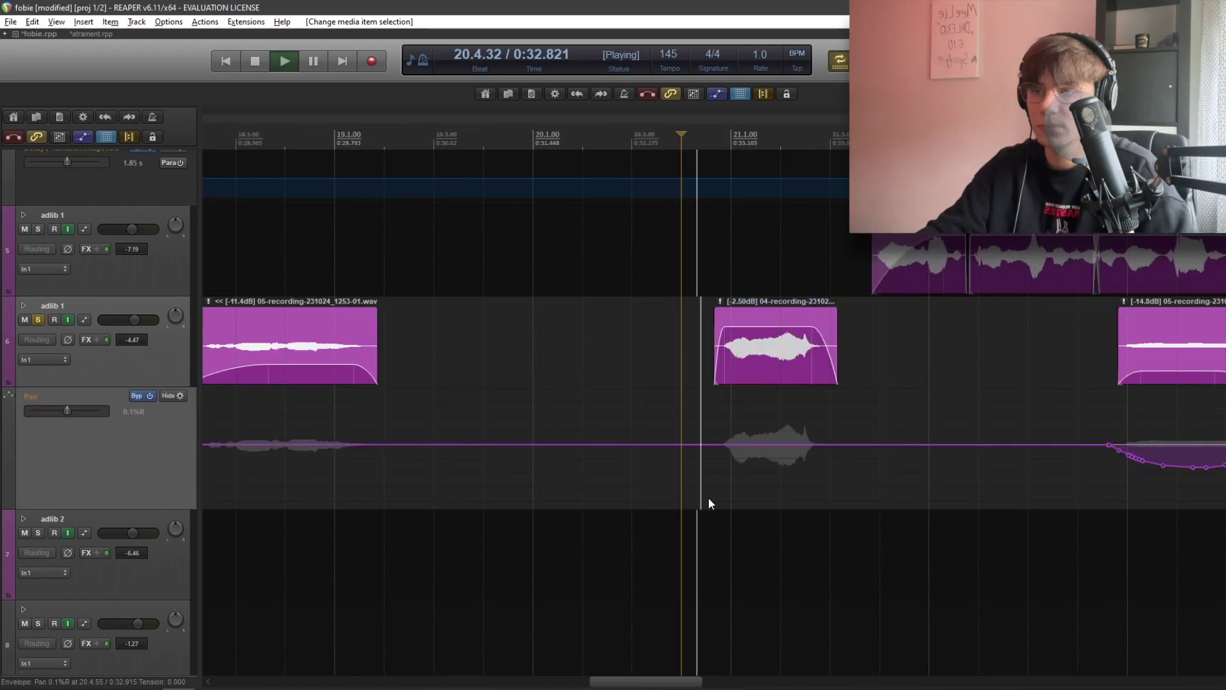
scroll(716, 507, down, 2)
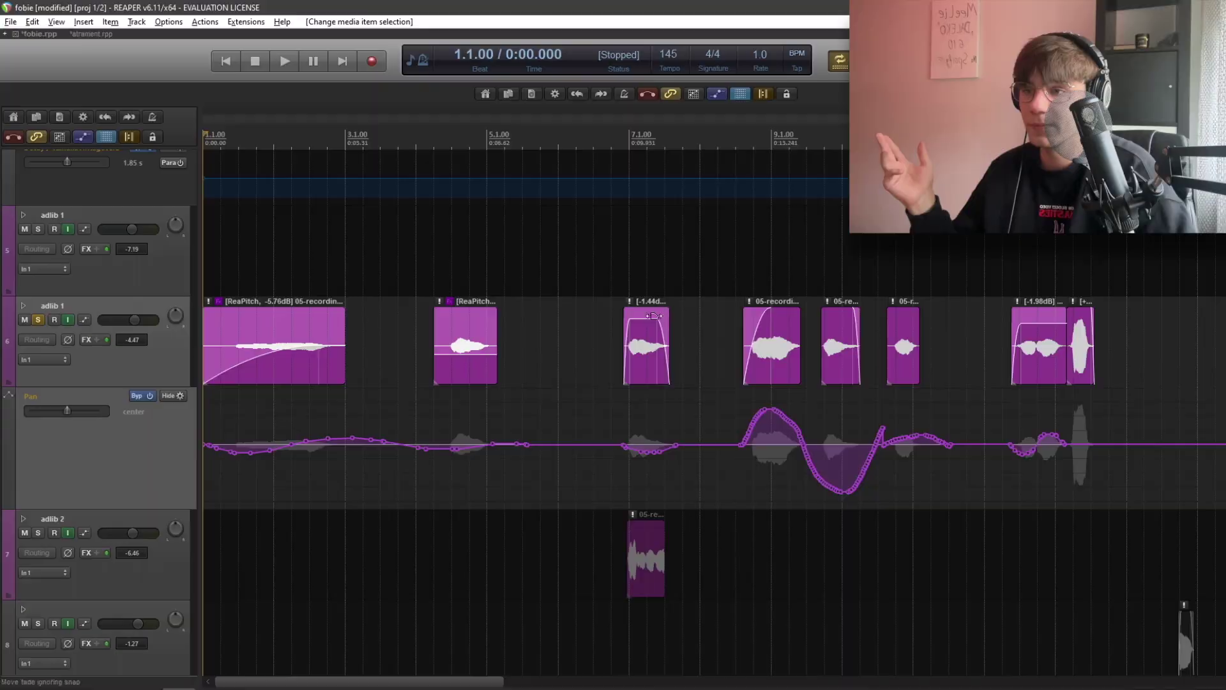
Step: Select the track 6 adlib clip near 7.1.00 and examine its pan envelope
click(654, 332)
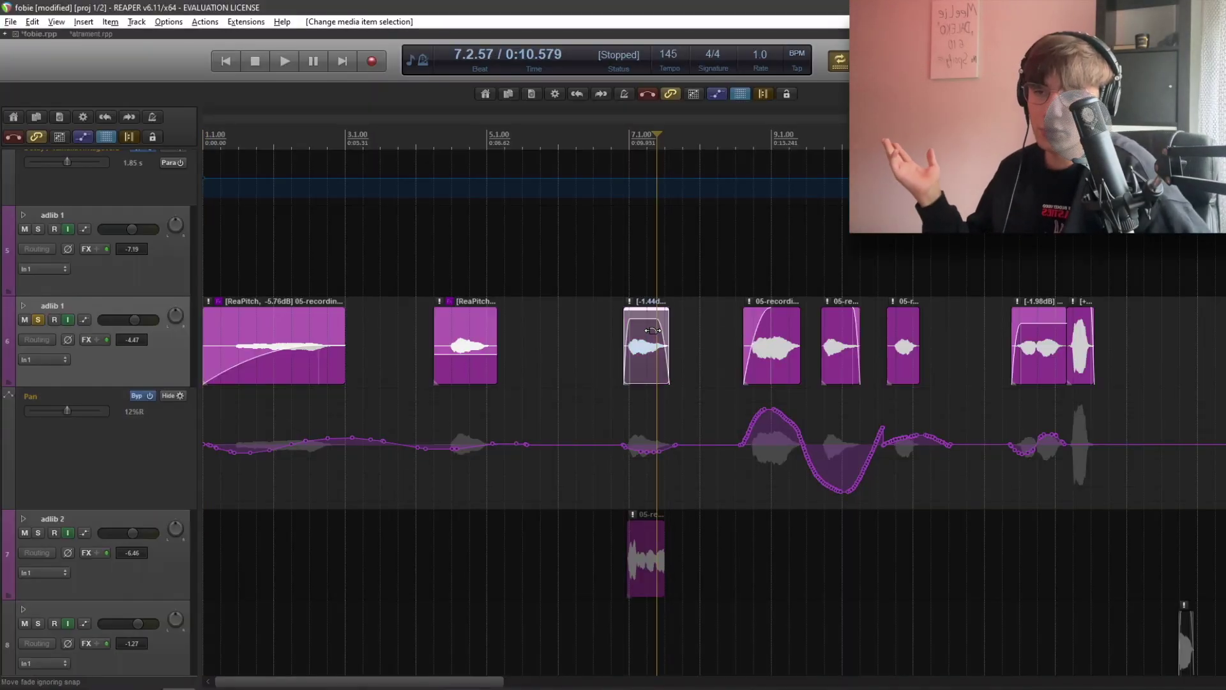
scroll(651, 330, up, 2)
scroll(724, 356, up, 2)
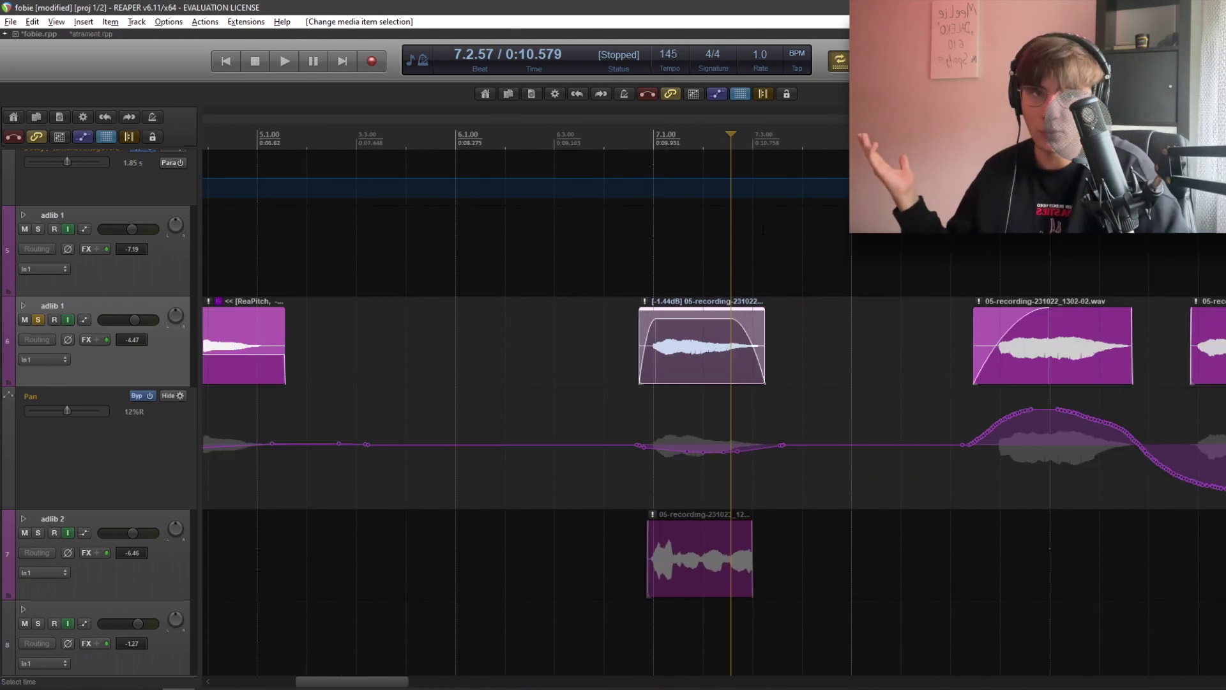
scroll(803, 255, down, 2)
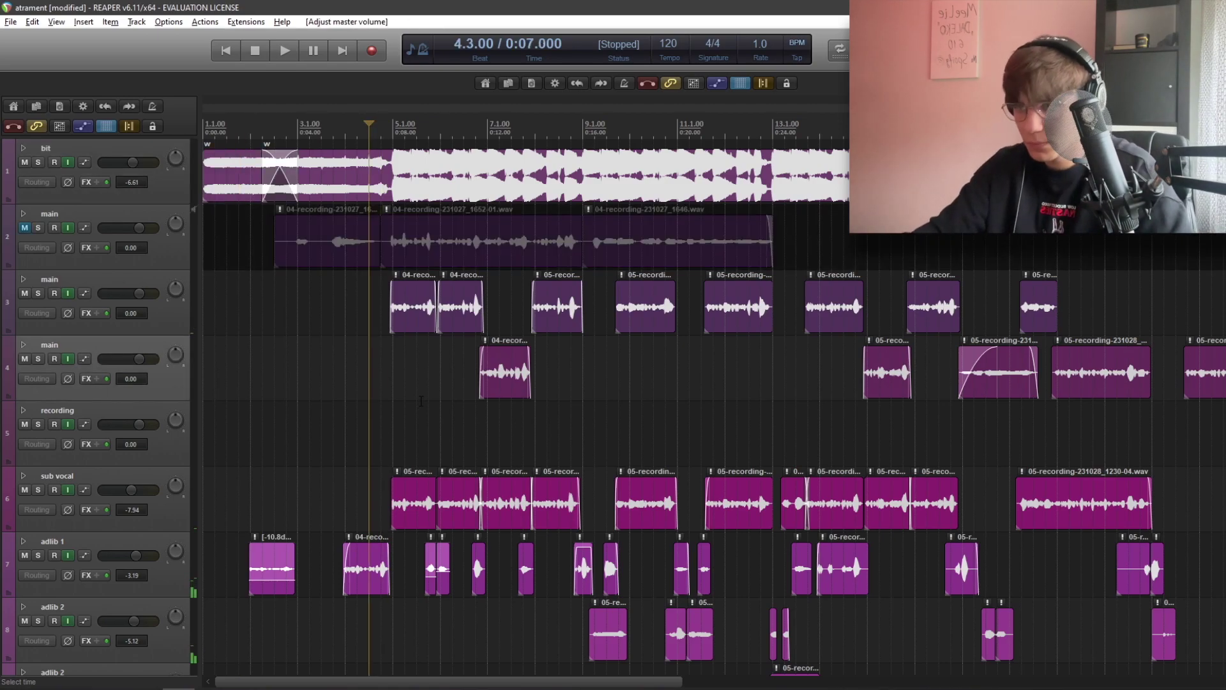
Step: Play the atrament mix through its opening vocals and select the first clip on main track 4
key(space)
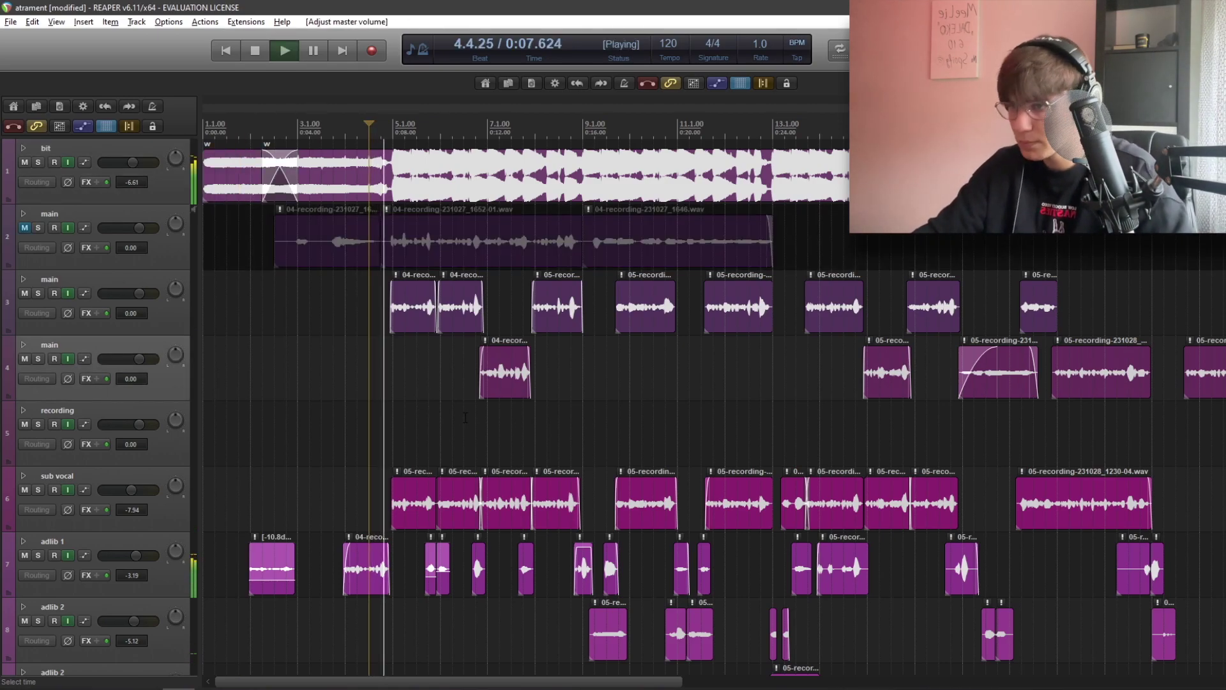
click(520, 374)
scroll(530, 374, up, 3)
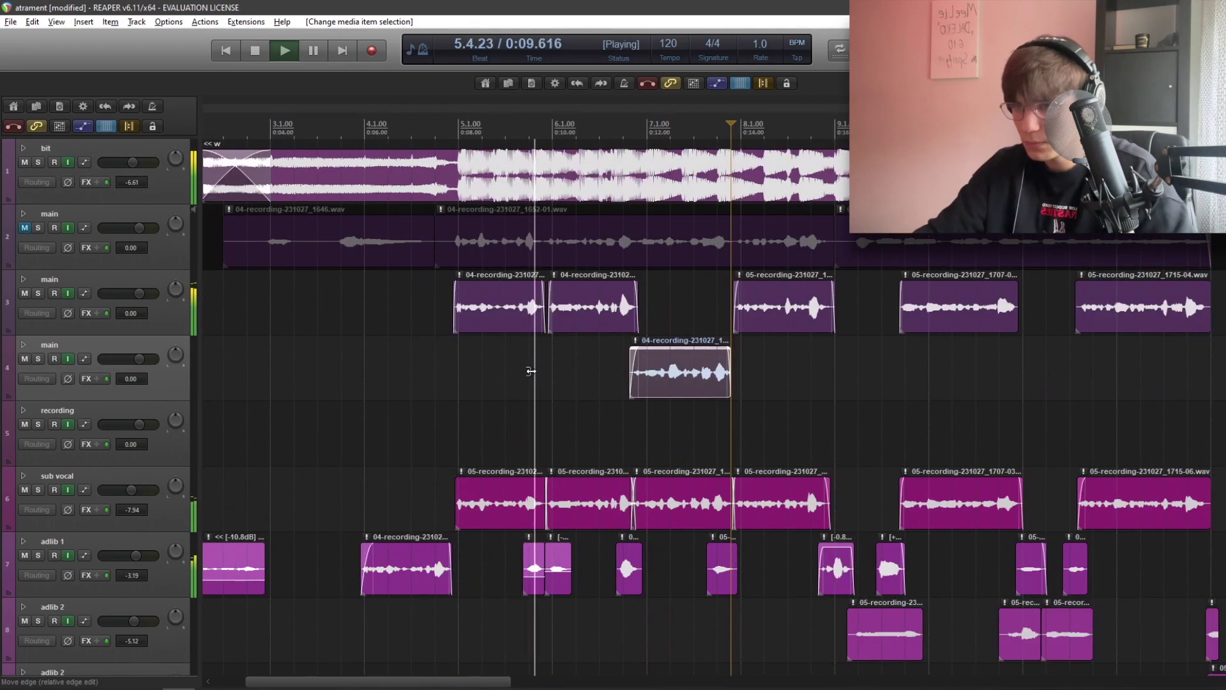
scroll(533, 373, down, 1)
scroll(607, 374, up, 2)
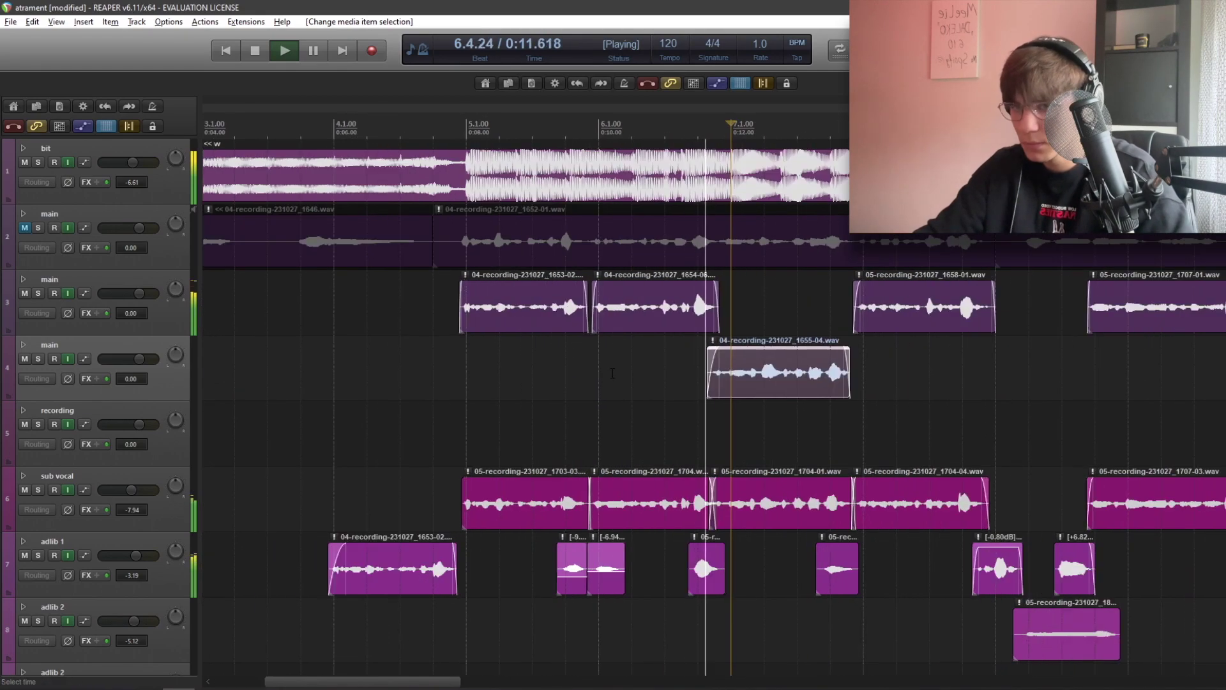
scroll(645, 358, down, 2)
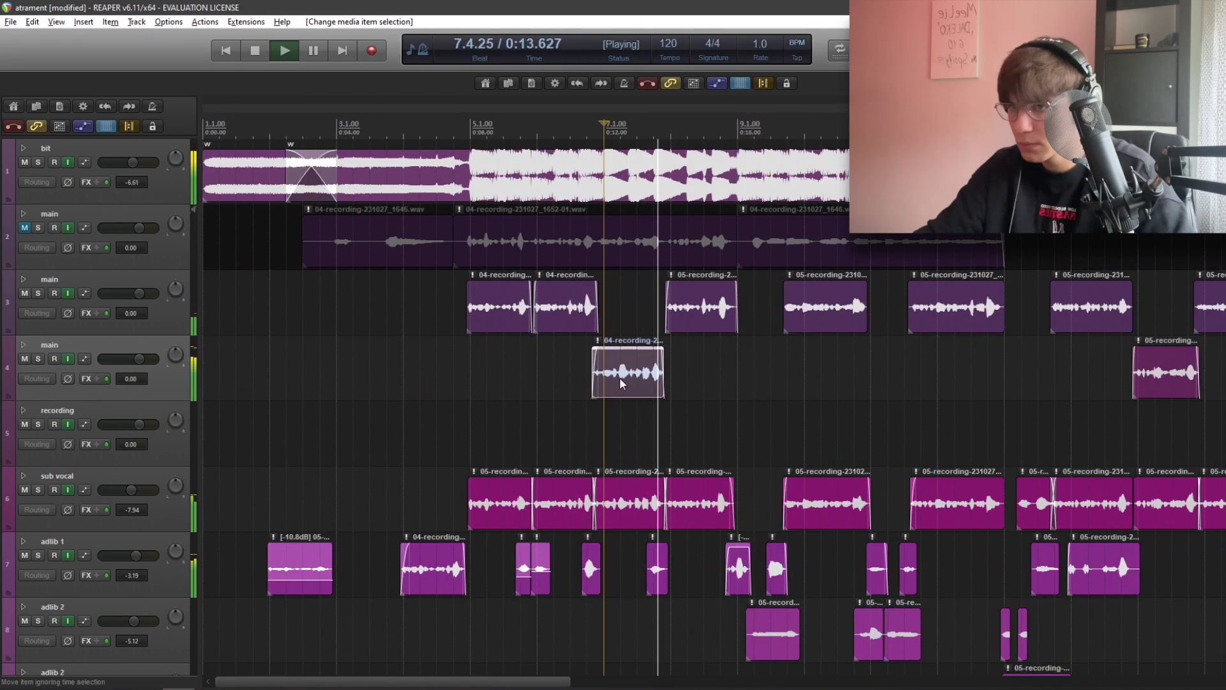
Step: Solo main track 3 and play its opening clips with Blackhole bypassed and with Blackhole enabled to compare the reverb
click(690, 329)
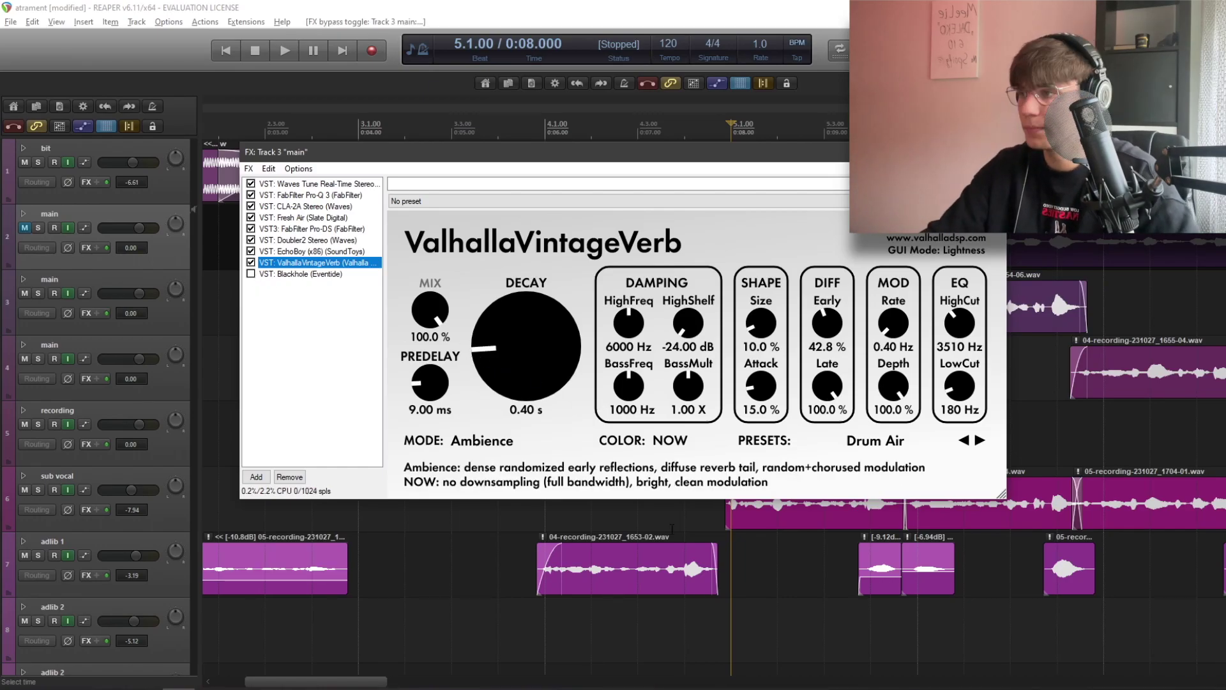
click(38, 294)
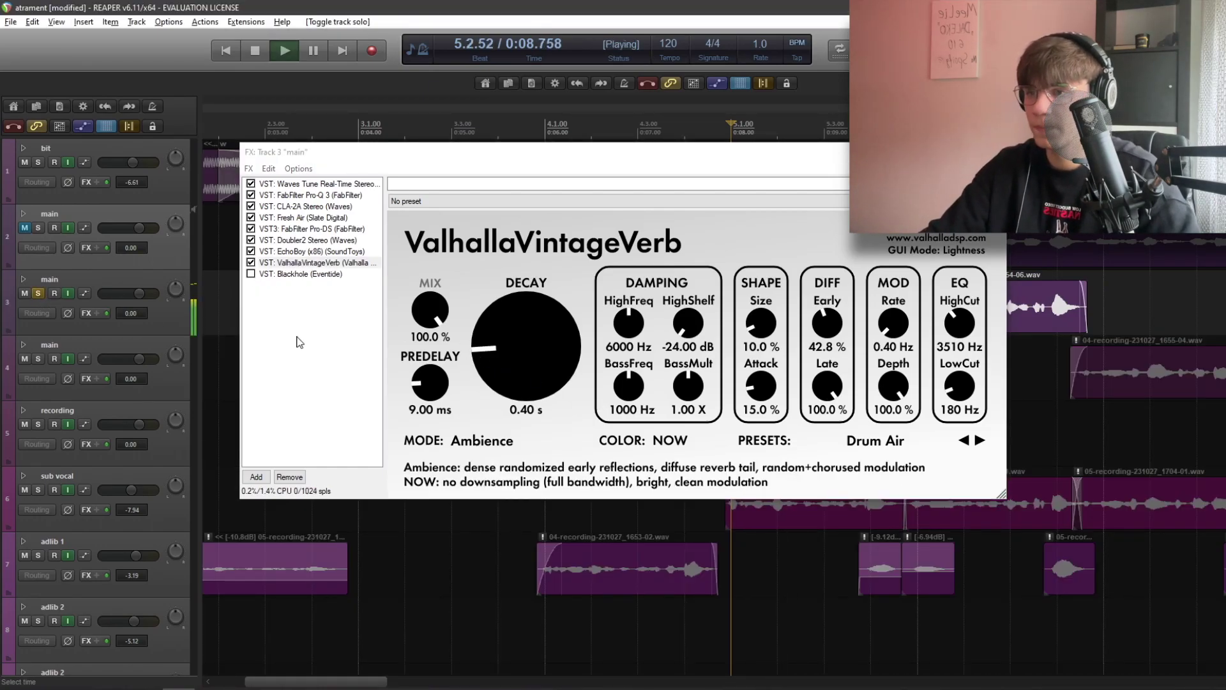
key(space)
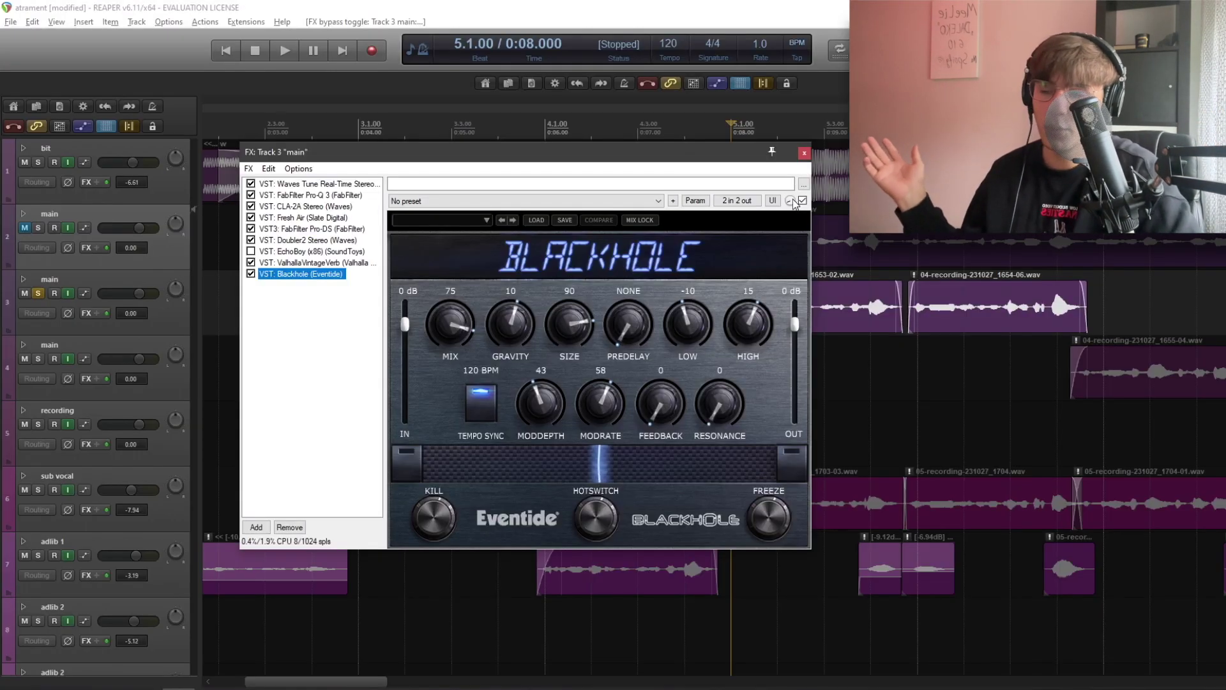
click(699, 612)
key(space)
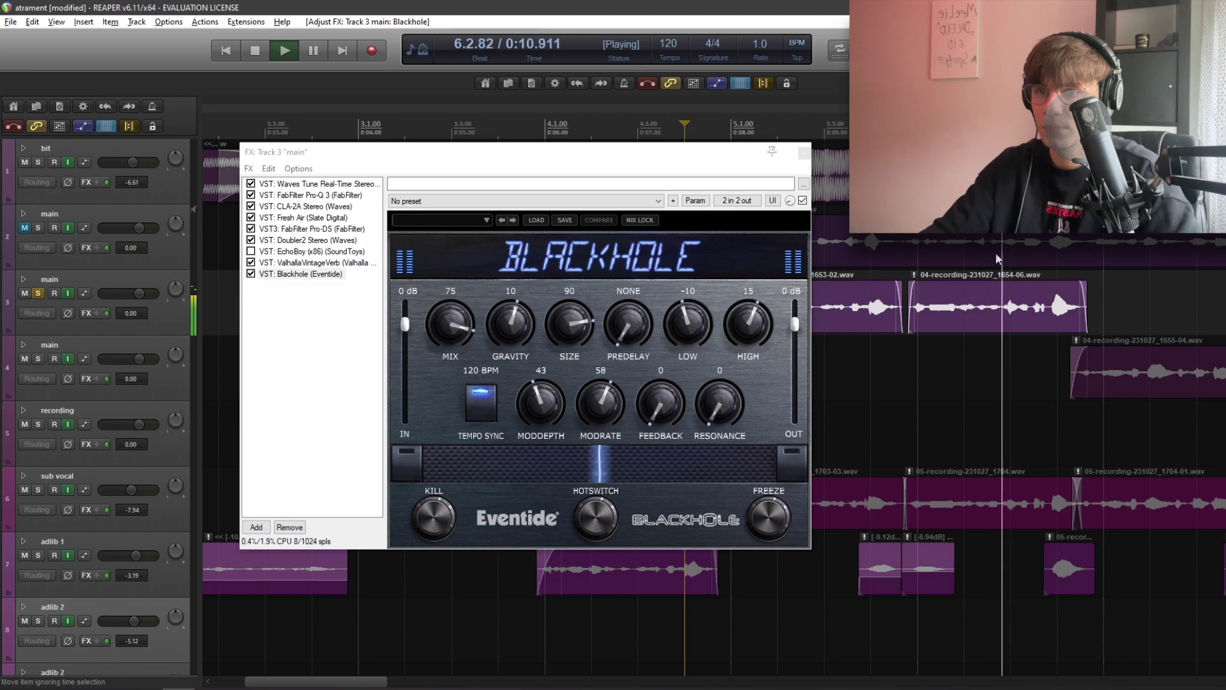
key(space)
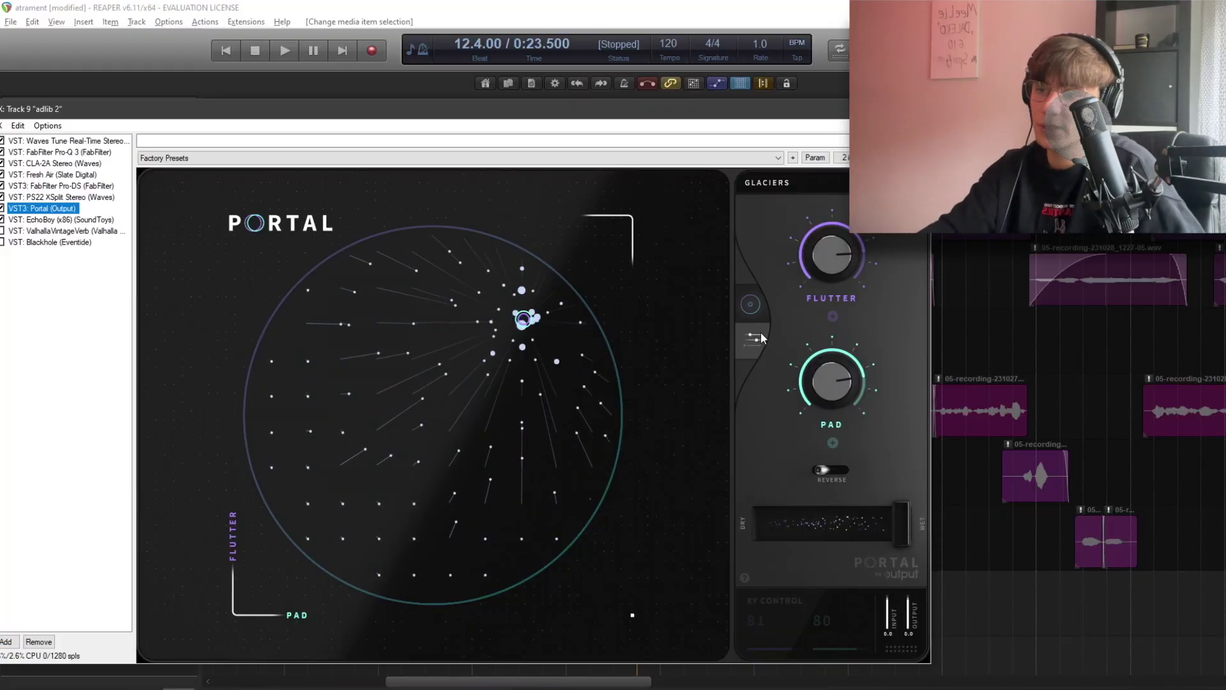
Step: Inspect Portal's Glaciers preset on track 9 and play the soloed adlib 2 clip from 12.4.00
click(758, 338)
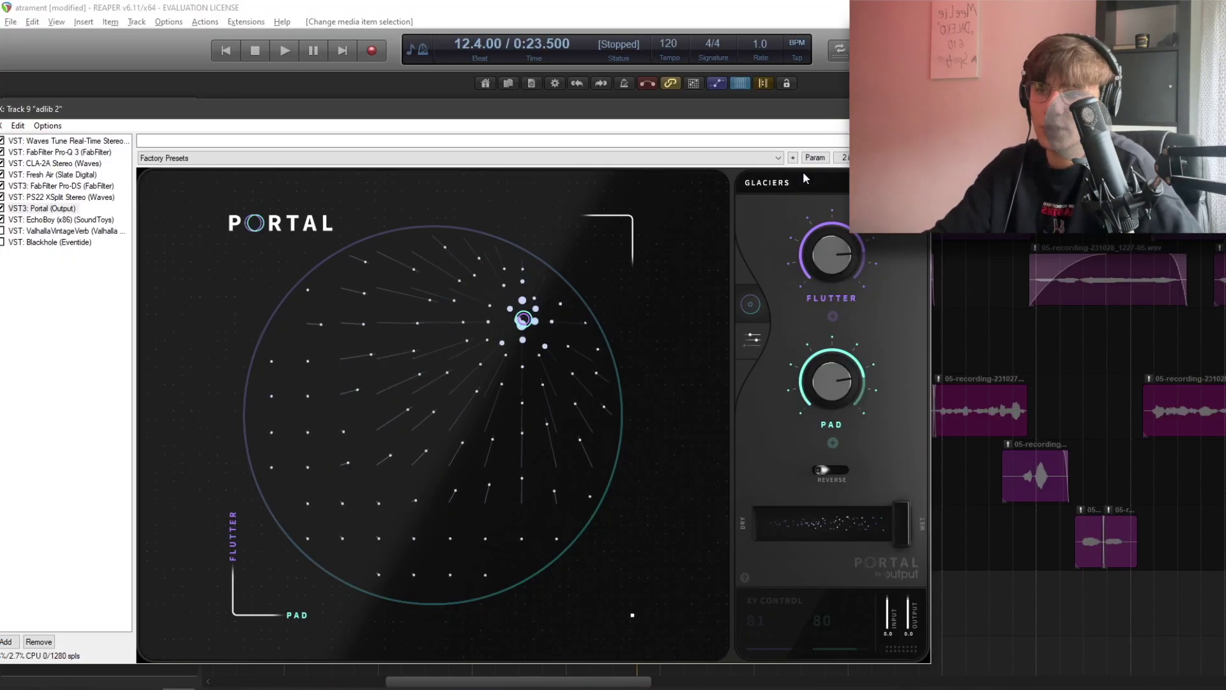
click(783, 187)
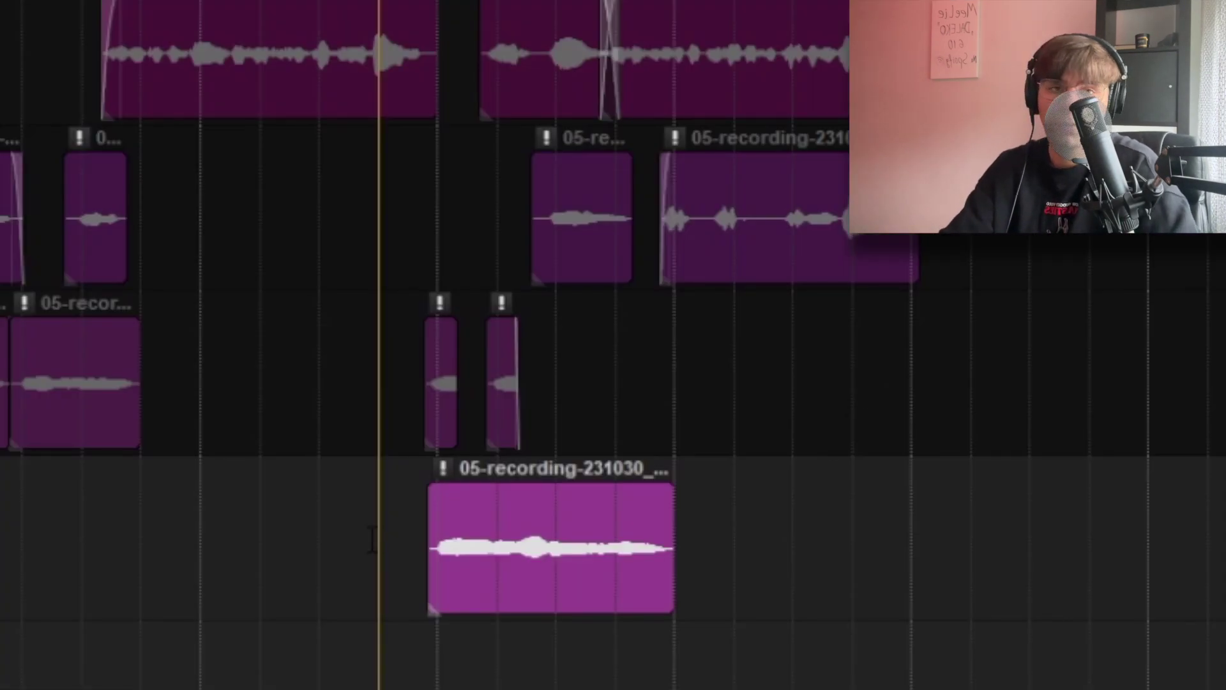
key(space)
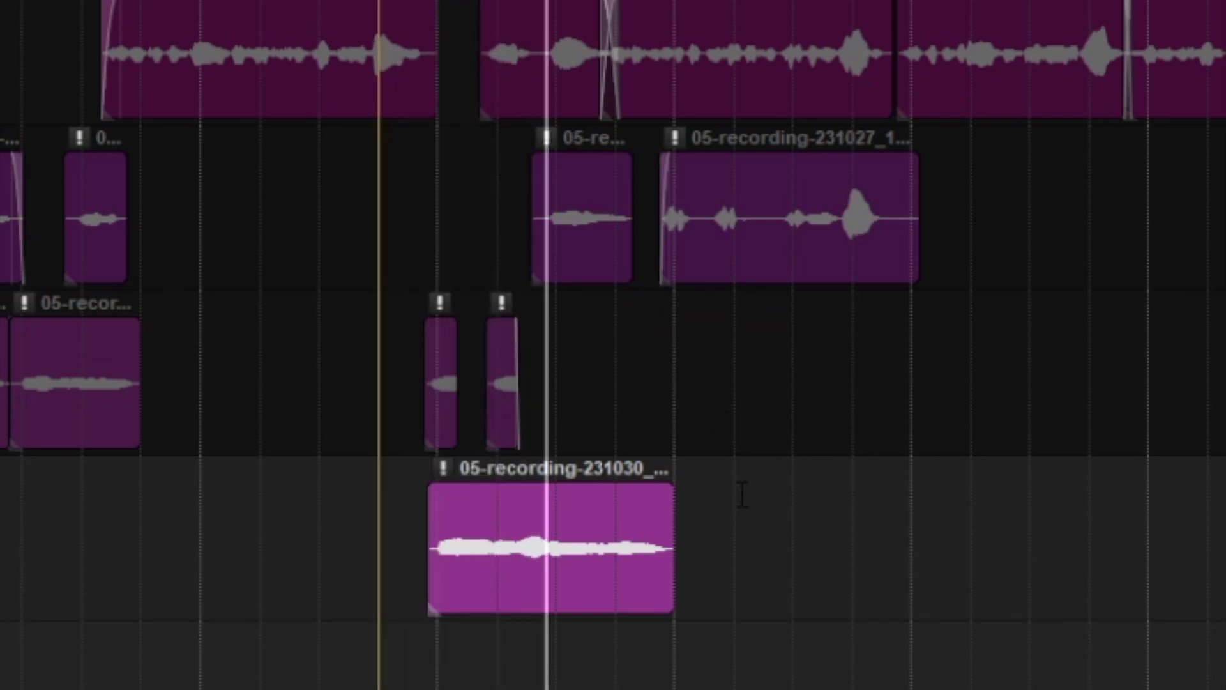
scroll(881, 486, down, 2)
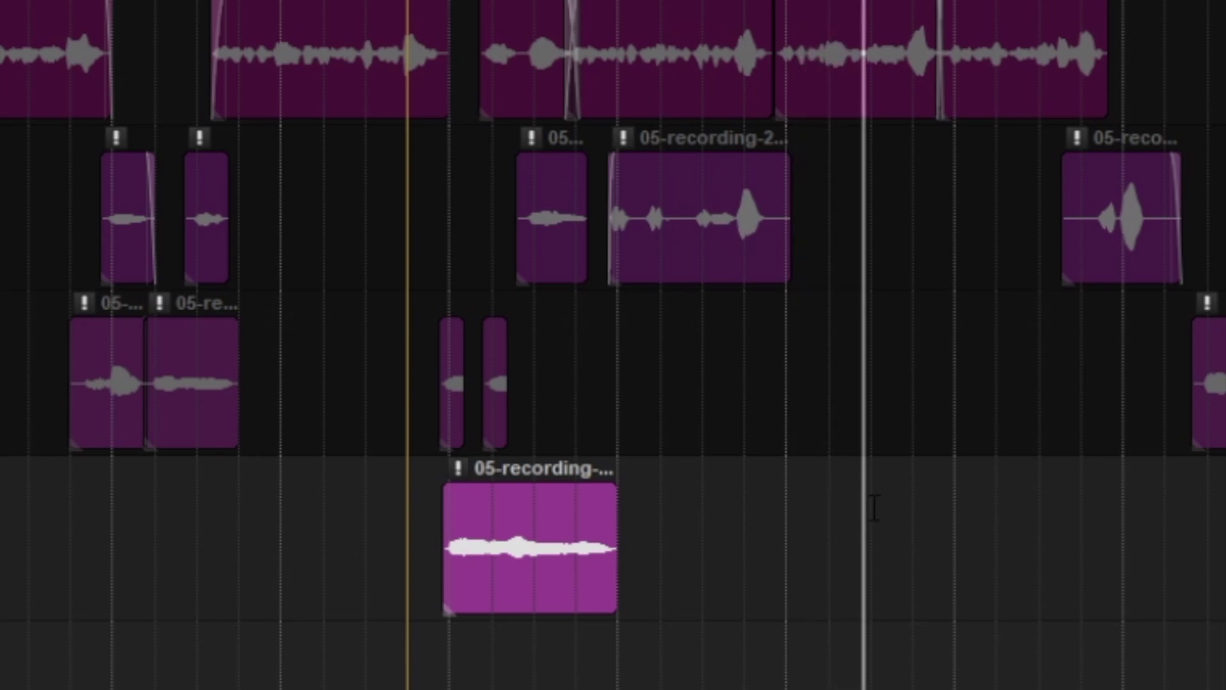
key(space)
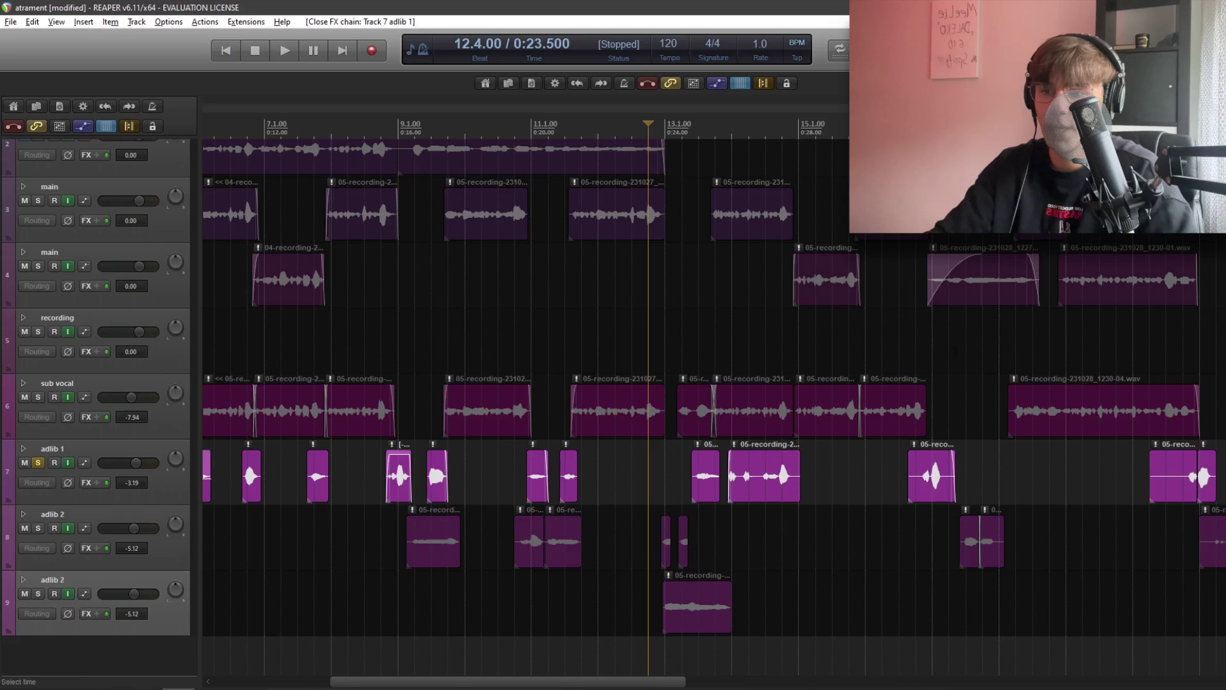
Step: Listen to the soloed adlib 1 on track 7, stop playback and unsolo the track
scroll(557, 472, up, 2)
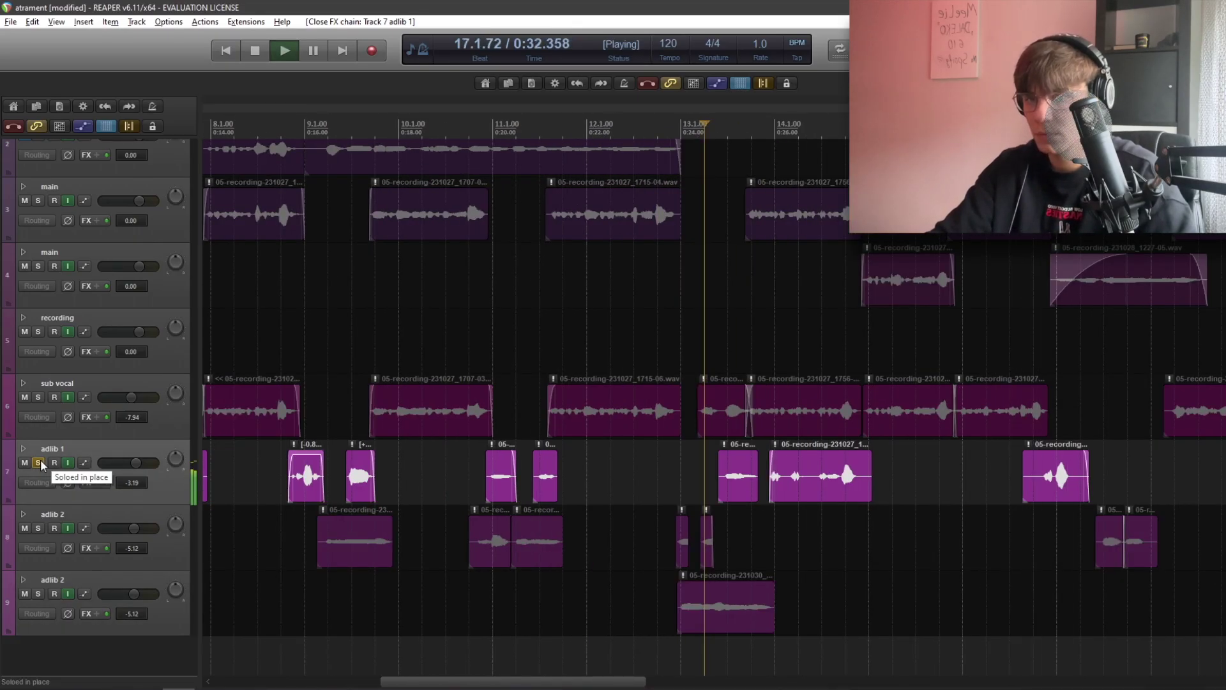
scroll(41, 464, down, 2)
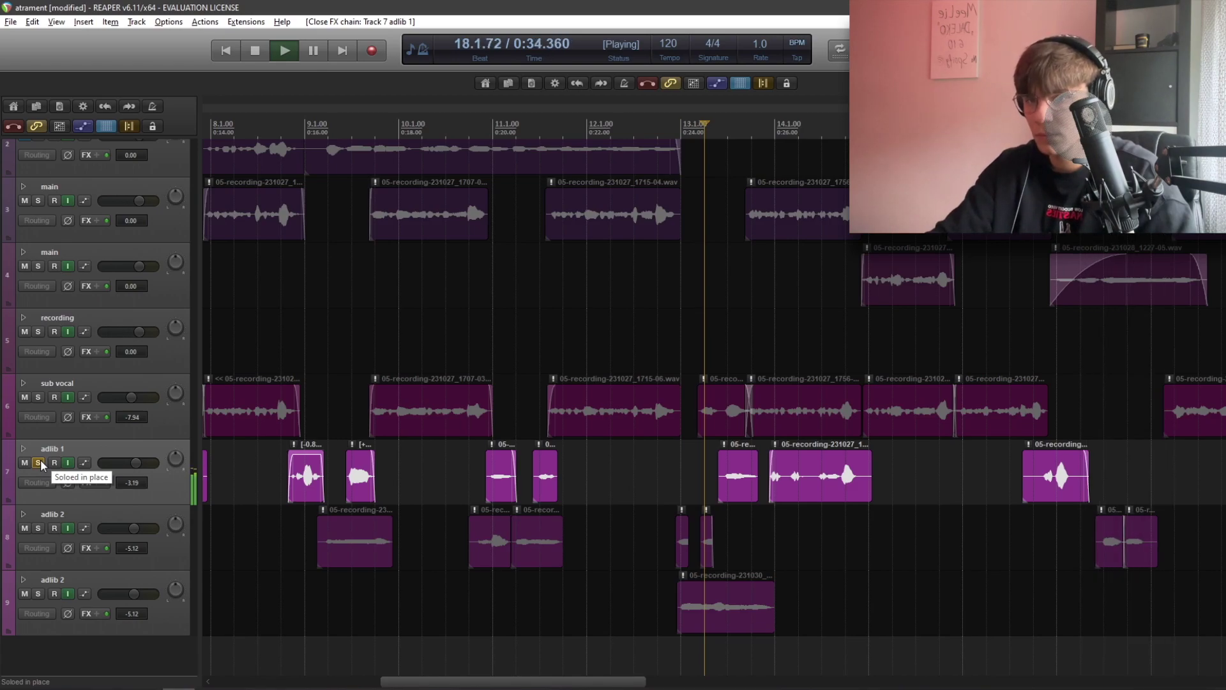
key(space)
click(39, 462)
scroll(523, 408, up, 1)
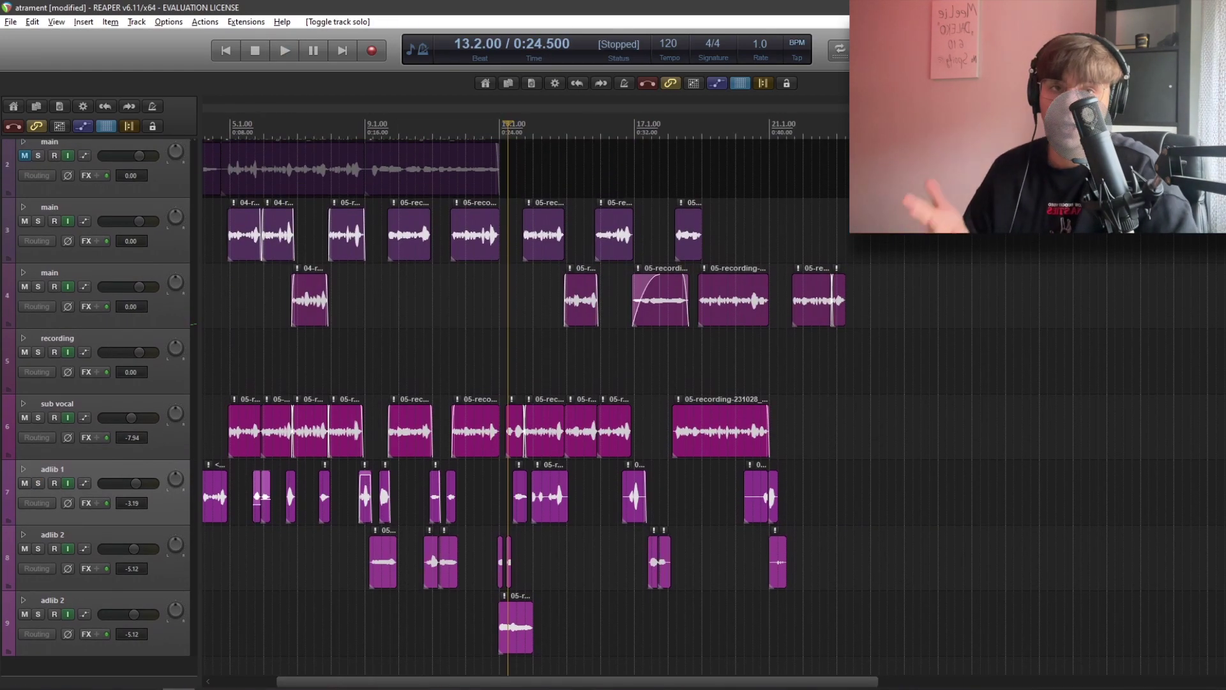
Step: Play the full mix from 12.4.00 and select the sub vocal clip at 15.1.00 on track 6
click(560, 434)
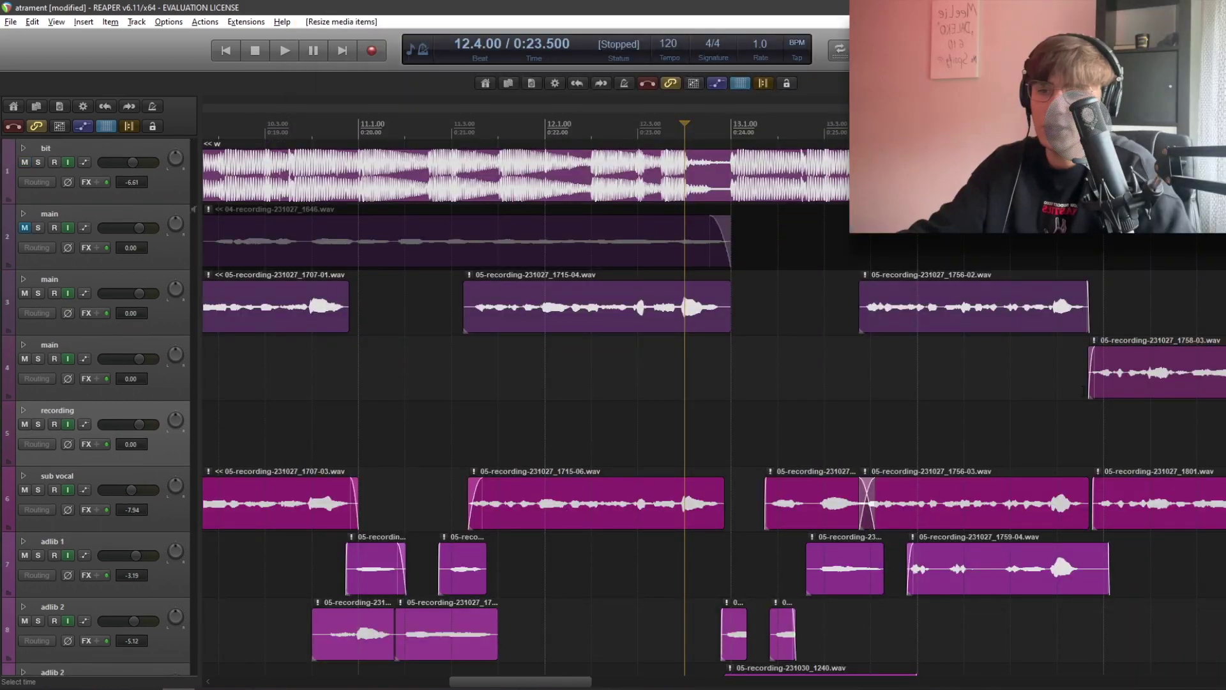
scroll(713, 407, down, 1)
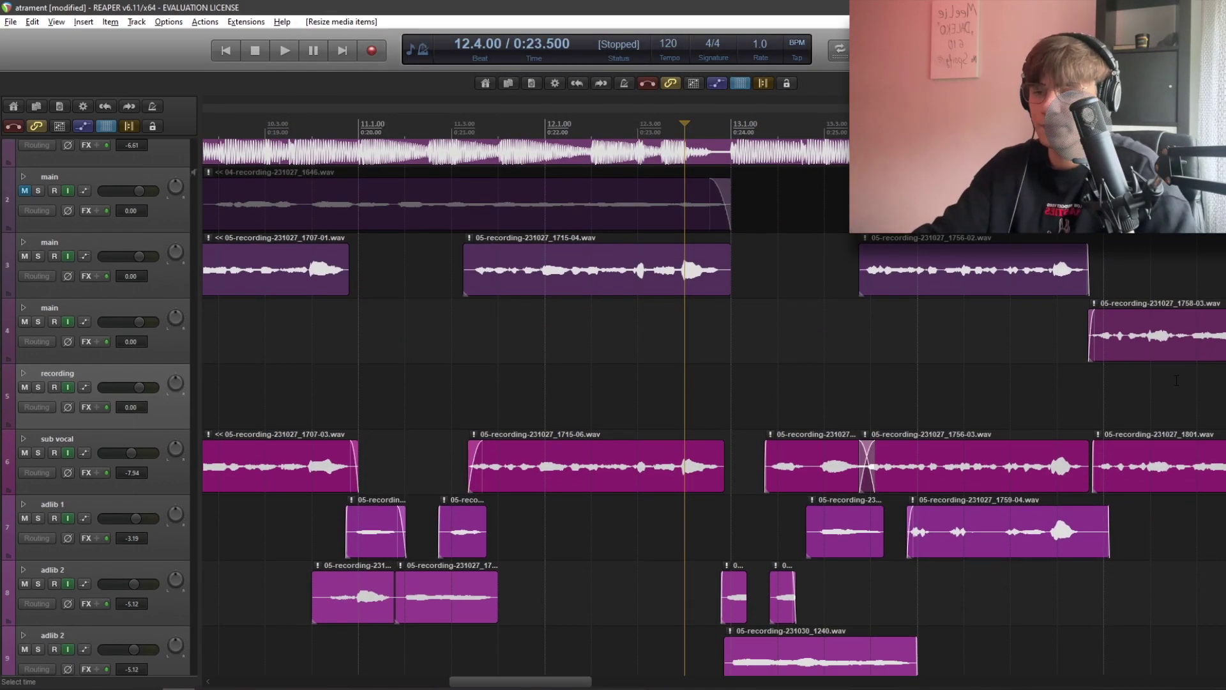
scroll(963, 365, down, 3)
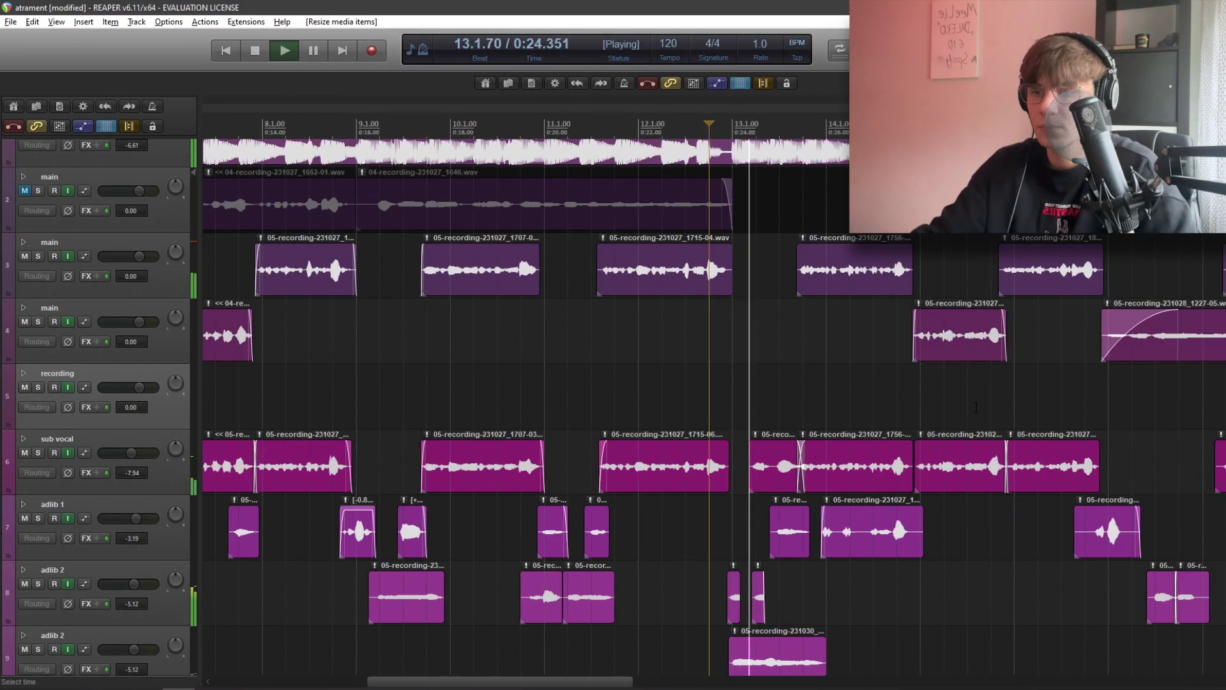
click(921, 465)
scroll(921, 465, up, 2)
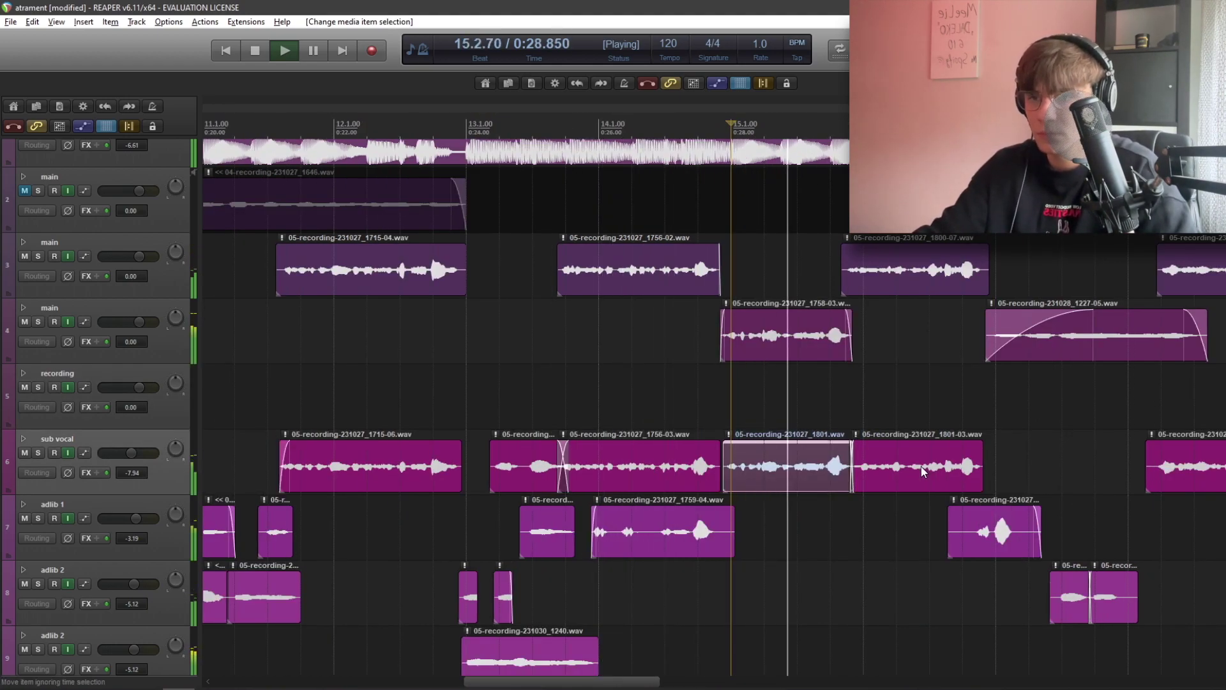
scroll(921, 467, down, 2)
scroll(921, 464, down, 2)
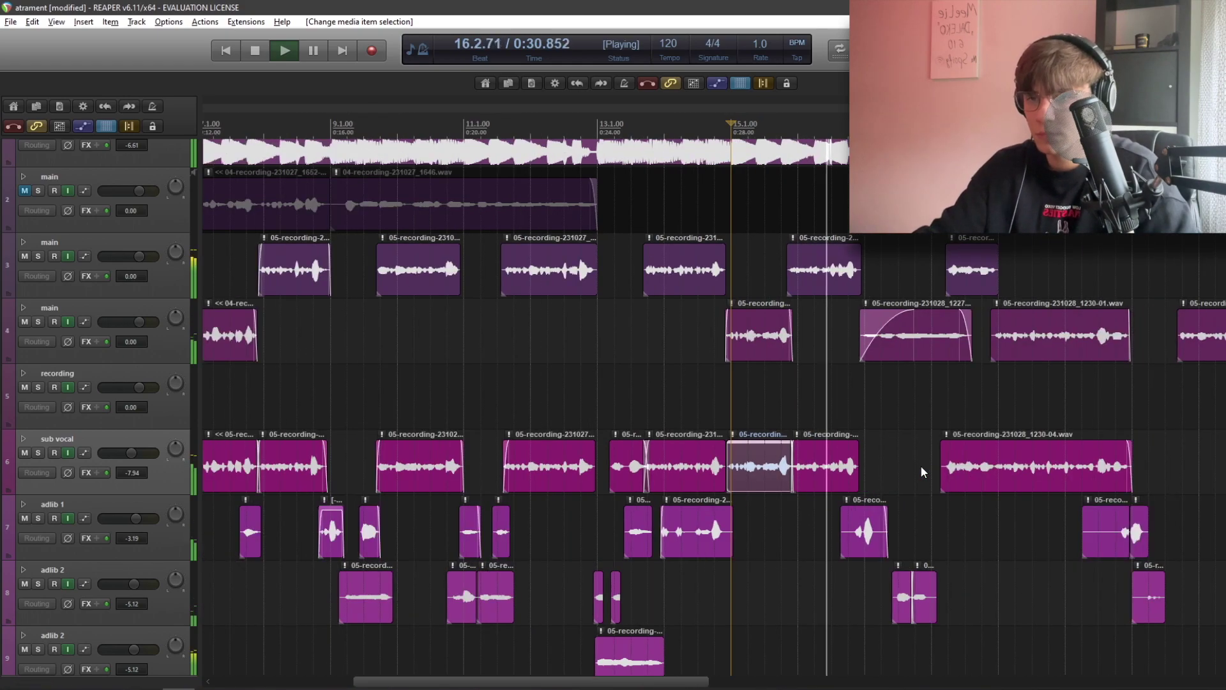
scroll(920, 465, down, 2)
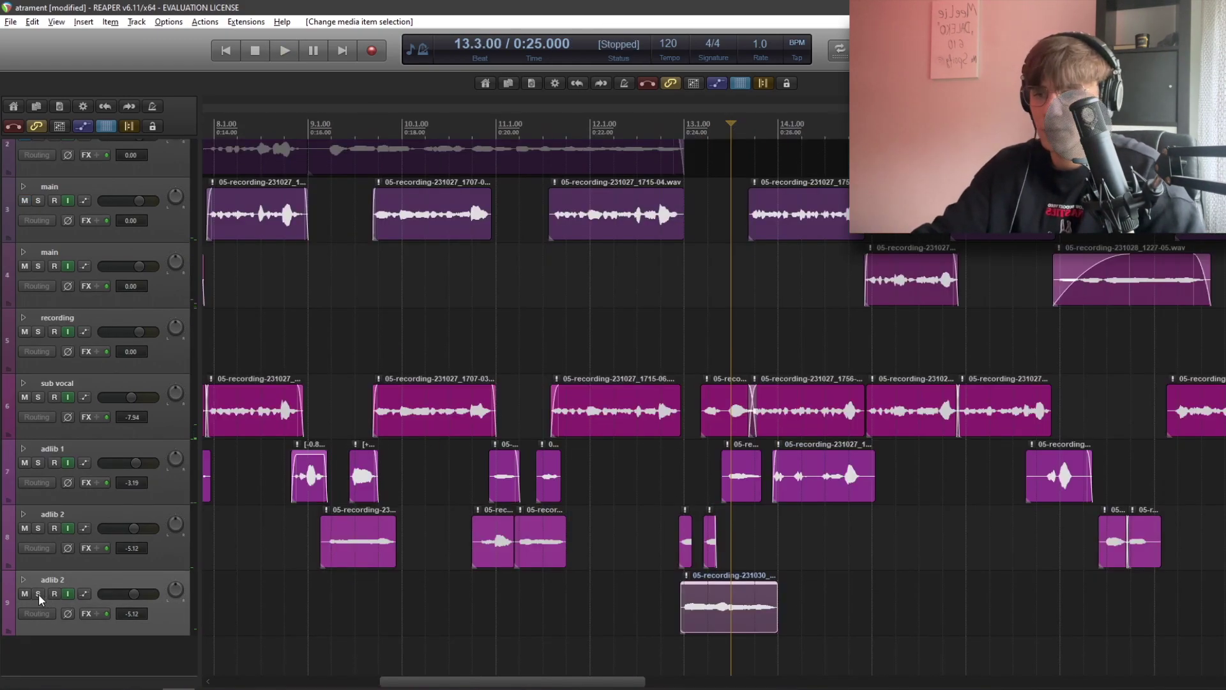
Step: Solo adlib 2 on track 9 and show Effectrix's Loop, Scratchloop, Vinyl, Stutter and Filter settings
click(39, 594)
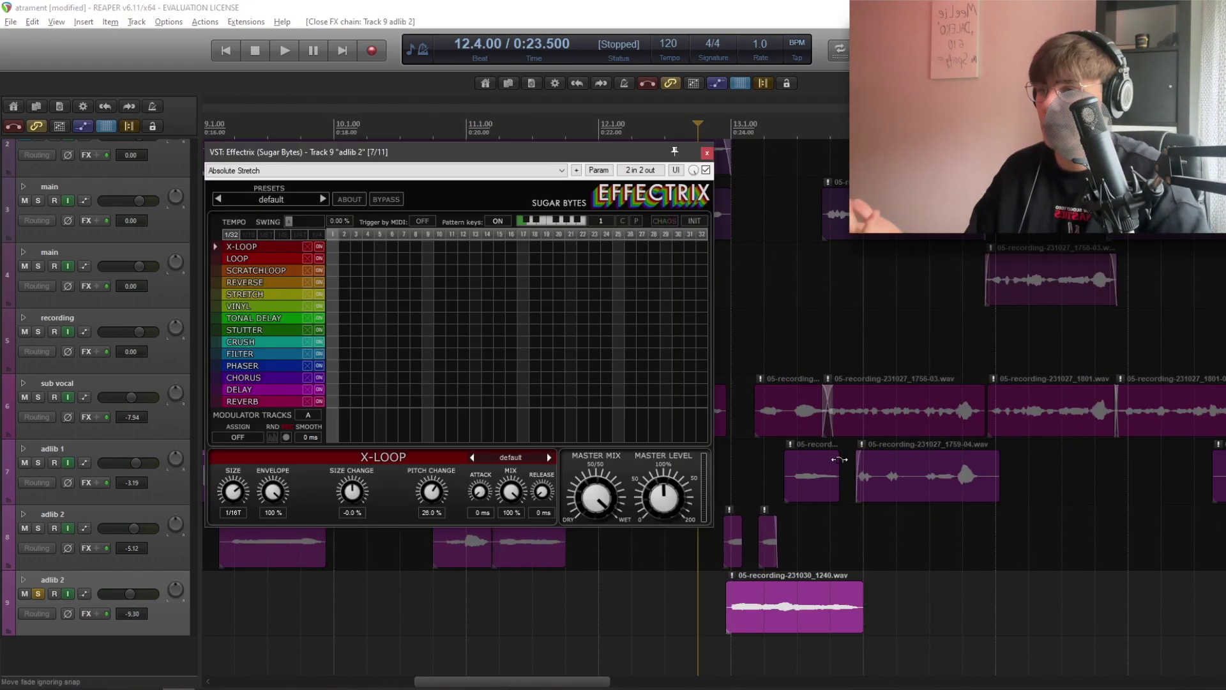
click(255, 259)
click(249, 270)
click(247, 306)
click(250, 329)
click(252, 353)
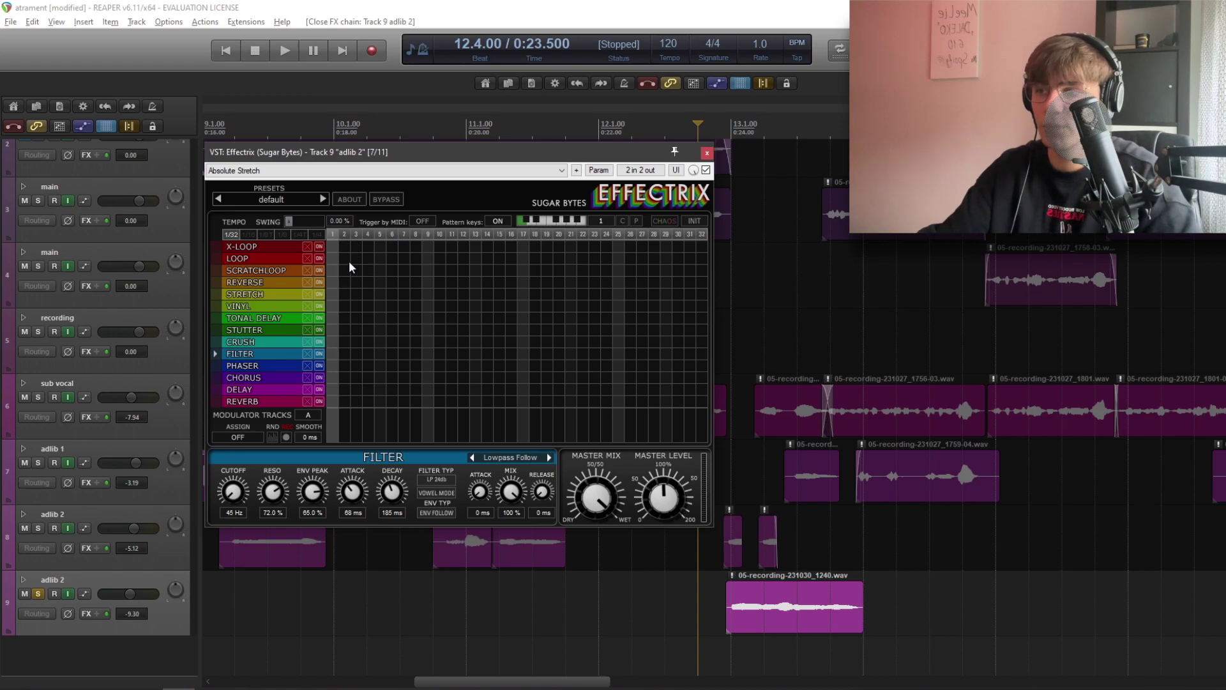
Step: Place Loop, Reverse, Scratchloop and Vinyl blocks in the Effectrix sequencer and play the soloed adlib from 12.4.00
mouse_move(328, 258)
mouse_down()
mouse_move(384, 259)
mouse_move(416, 282)
mouse_move(504, 270)
mouse_move(575, 305)
mouse_up()
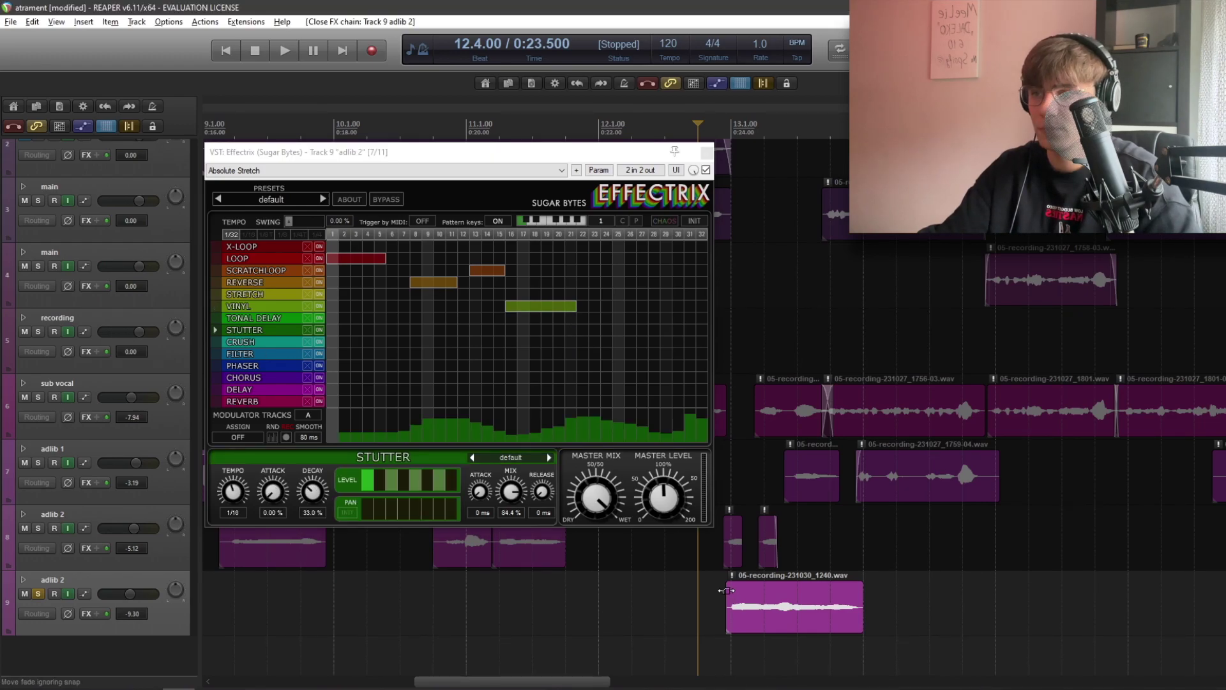
key(space)
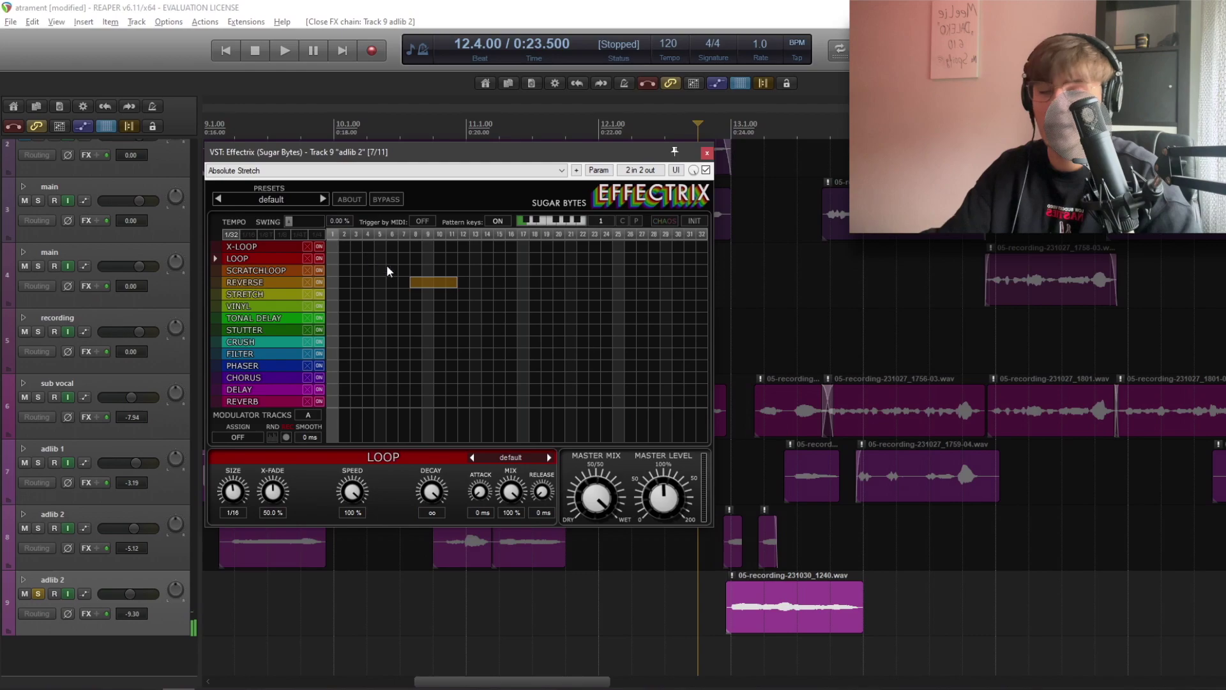
Step: Remove the Reverse block from the Effectrix sequencer, set its tempo to 1/8T and preview the soloed adlib
right_click(422, 283)
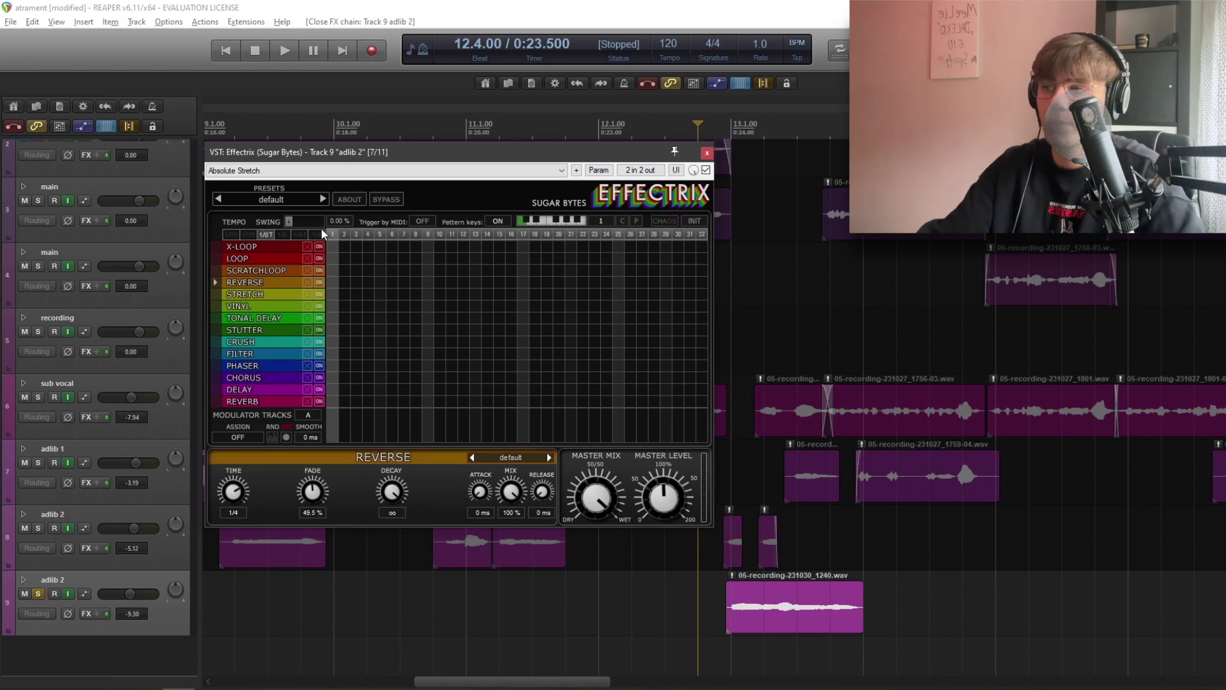
click(268, 234)
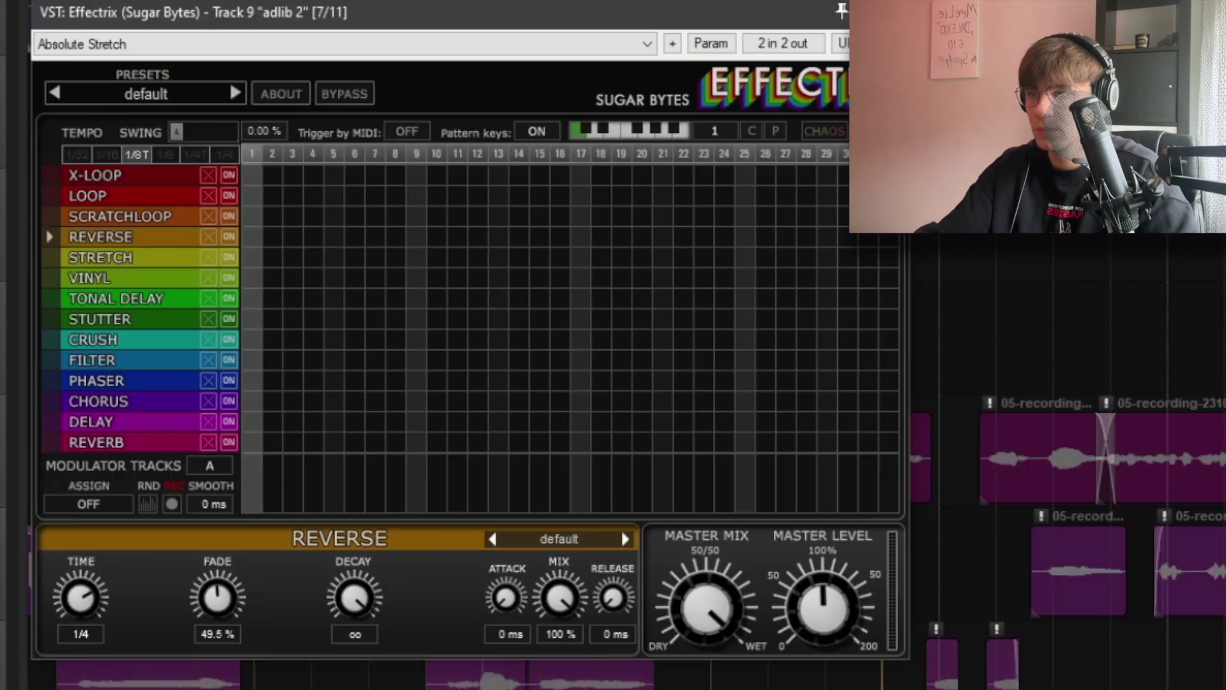
key(space)
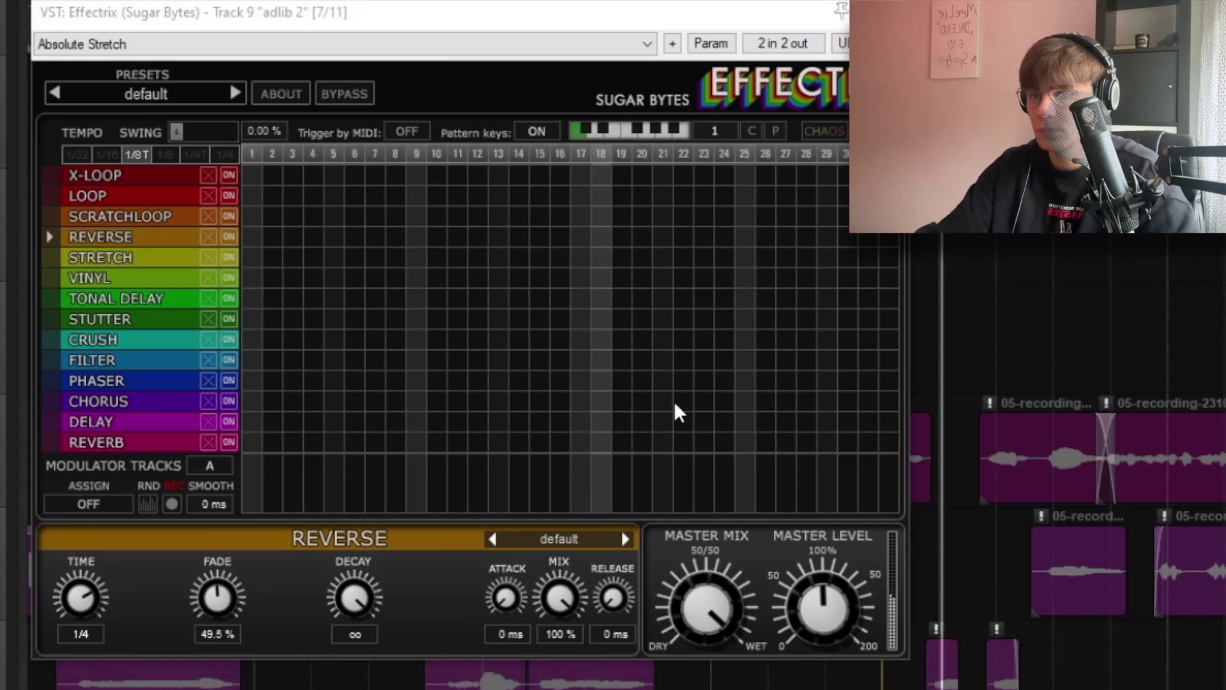
key(space)
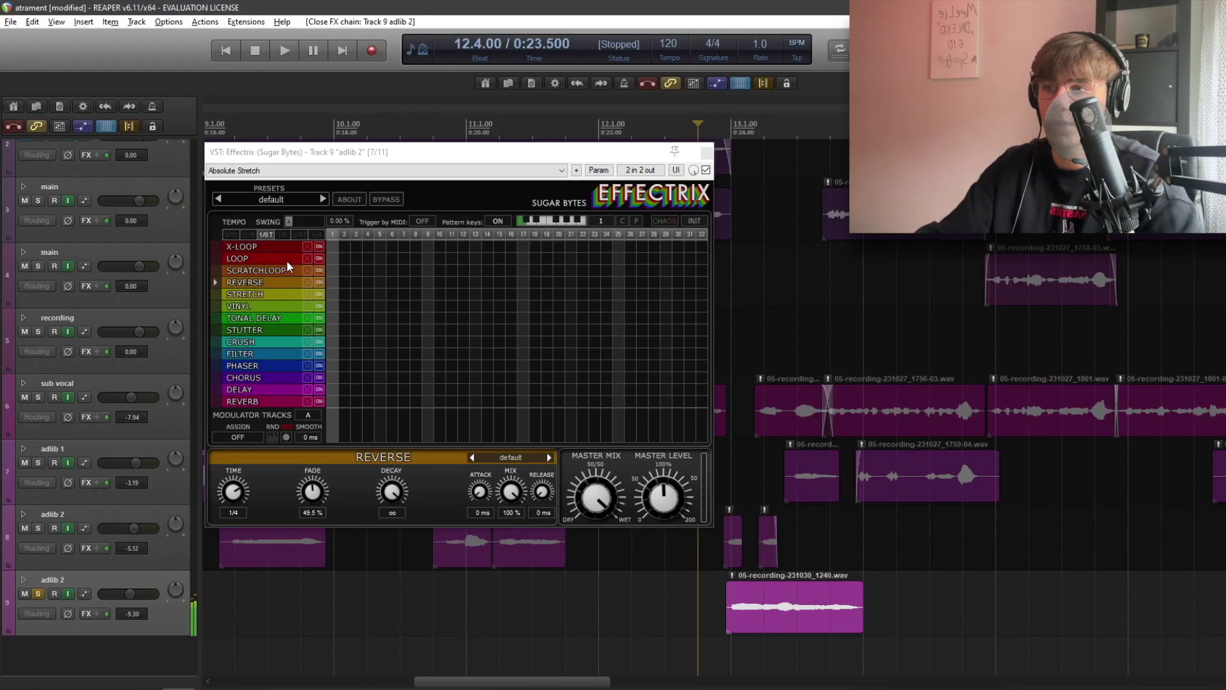
Step: Place a Loop block across steps 17 to 25 of the Effectrix sequencer and audition the adlib from 12.4.00
click(286, 260)
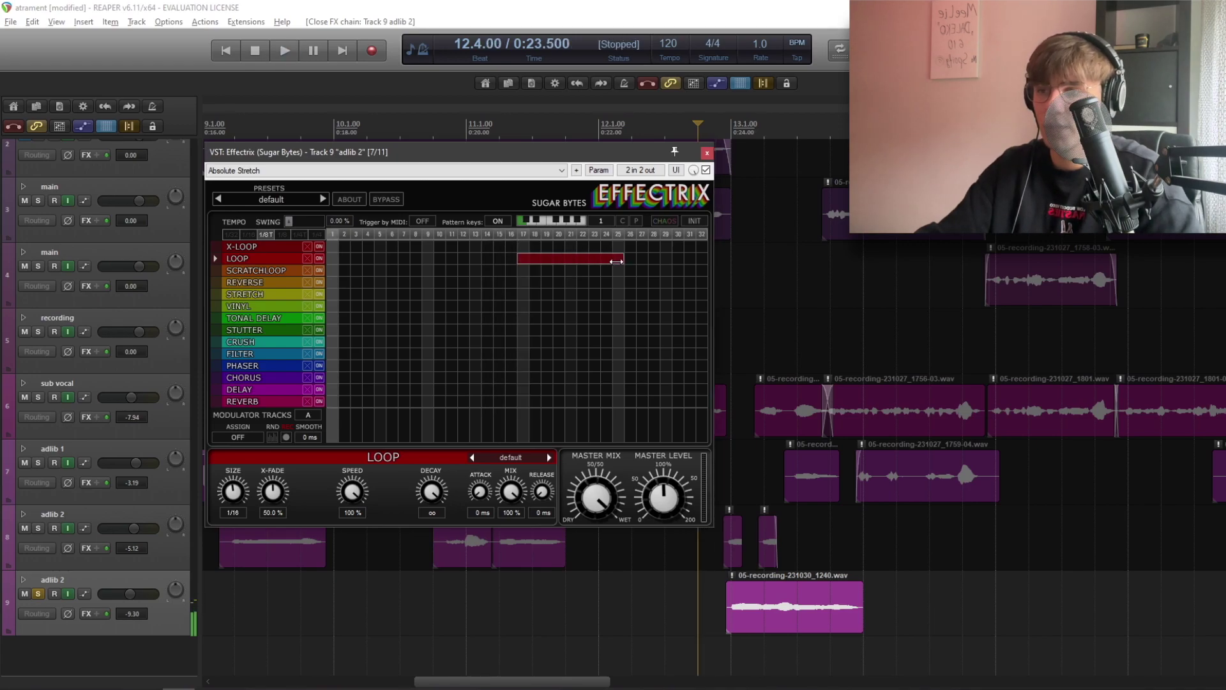
click(712, 594)
key(space)
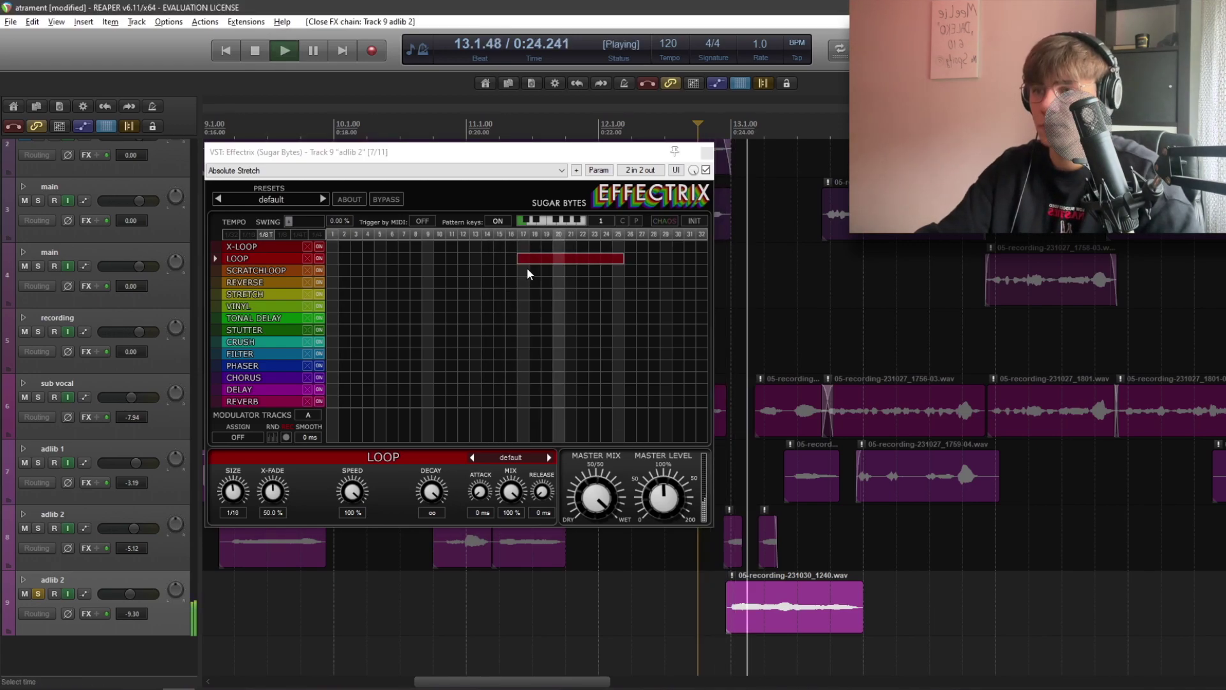
key(space)
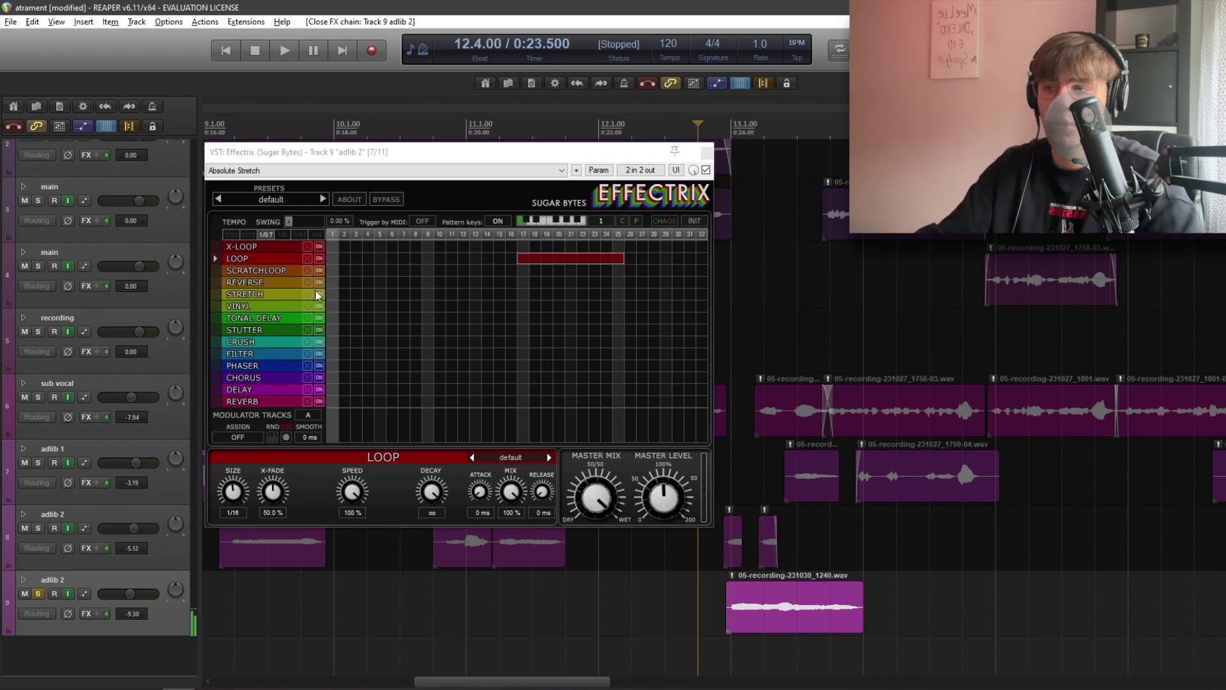
Step: Lower the Loop effect's mix to 61.5%, then add Reverse and Stutter blocks in the sequencer's second half and play the adlib
click(255, 260)
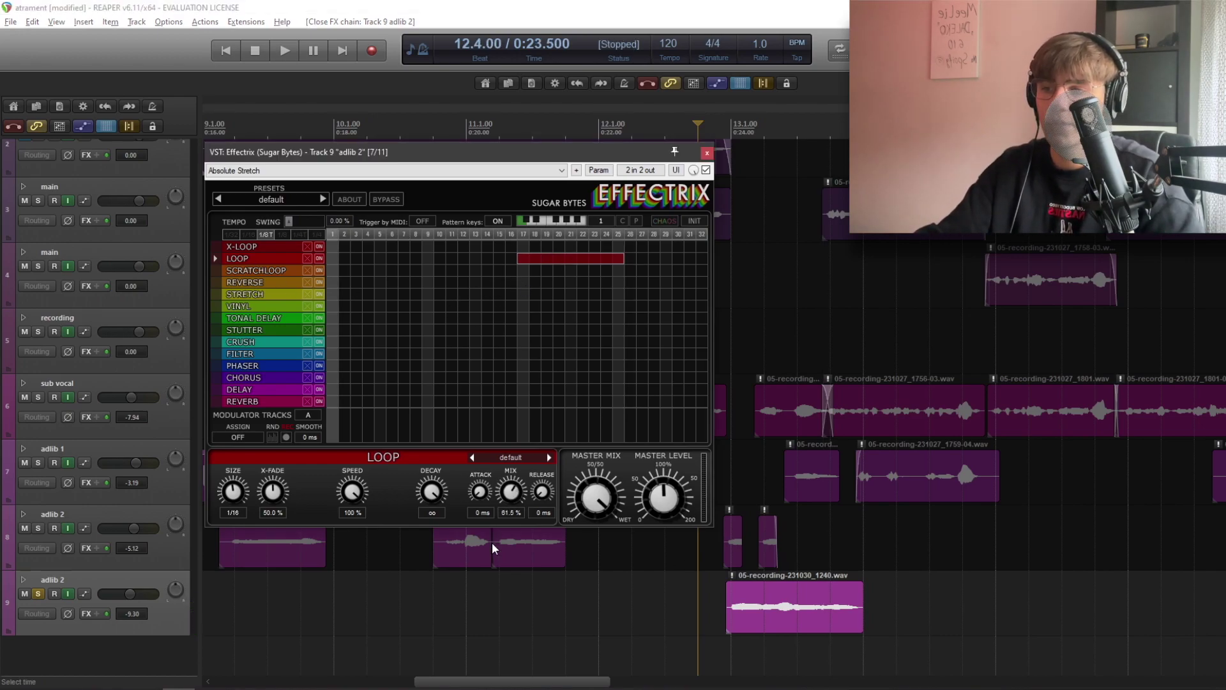
drag(570, 281, 623, 282)
drag(615, 328, 695, 330)
key(space)
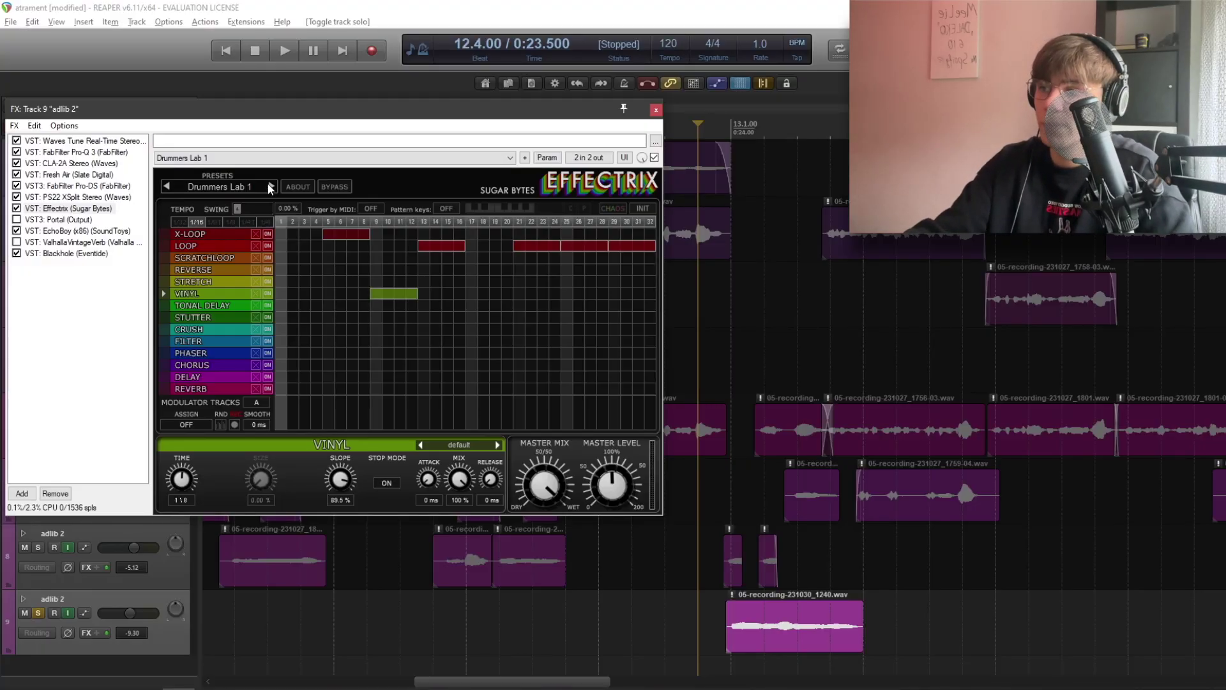
Step: Advance through the Effectrix presets past Frickelloop and audition Funny Relooper and Gentle Loopfun on the soloed adlib
click(270, 186)
click(270, 186)
click(271, 186)
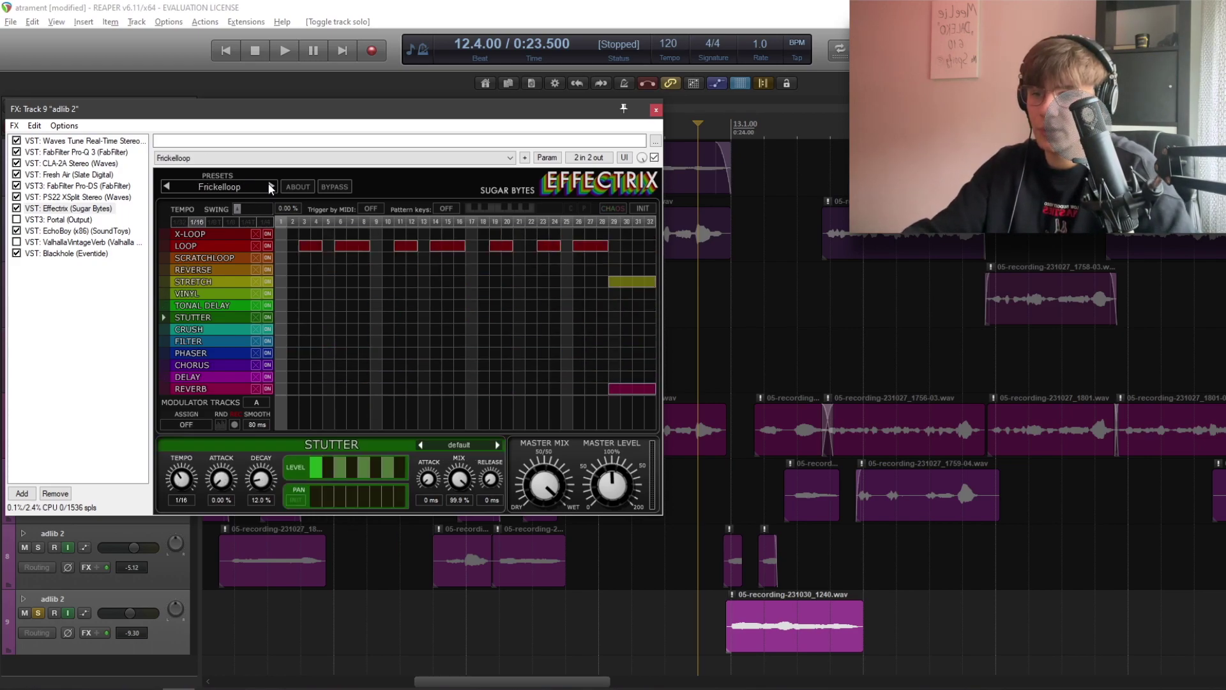
click(270, 187)
key(space)
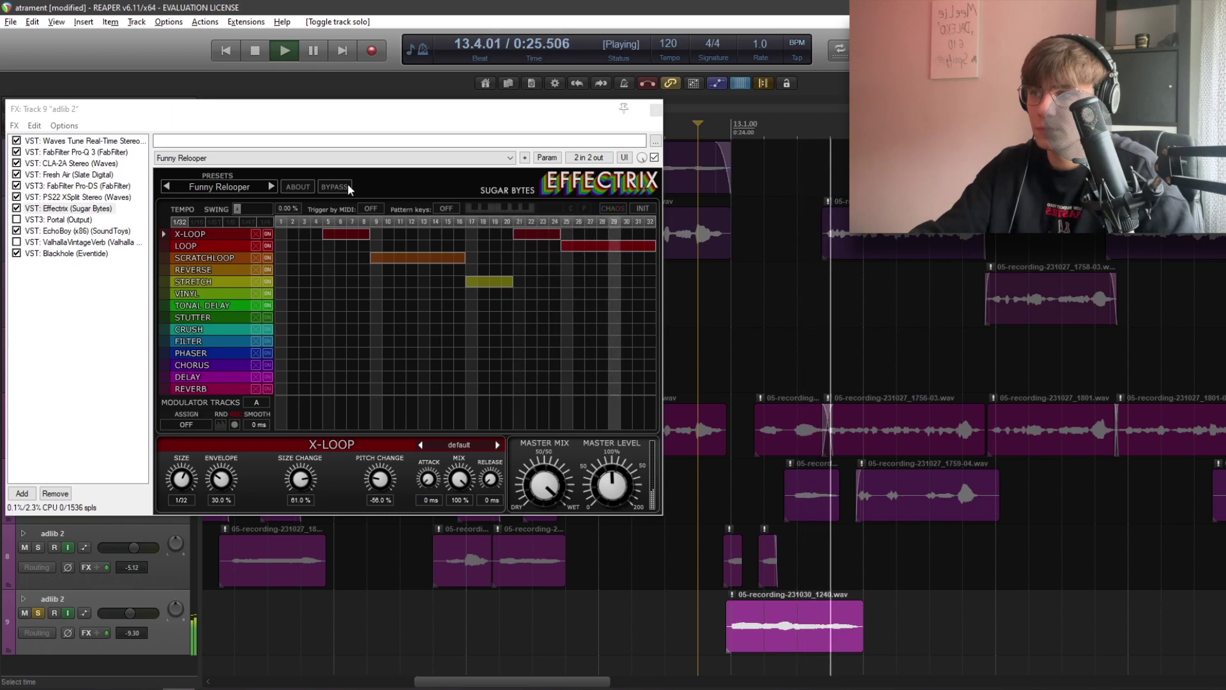
click(268, 186)
click(269, 186)
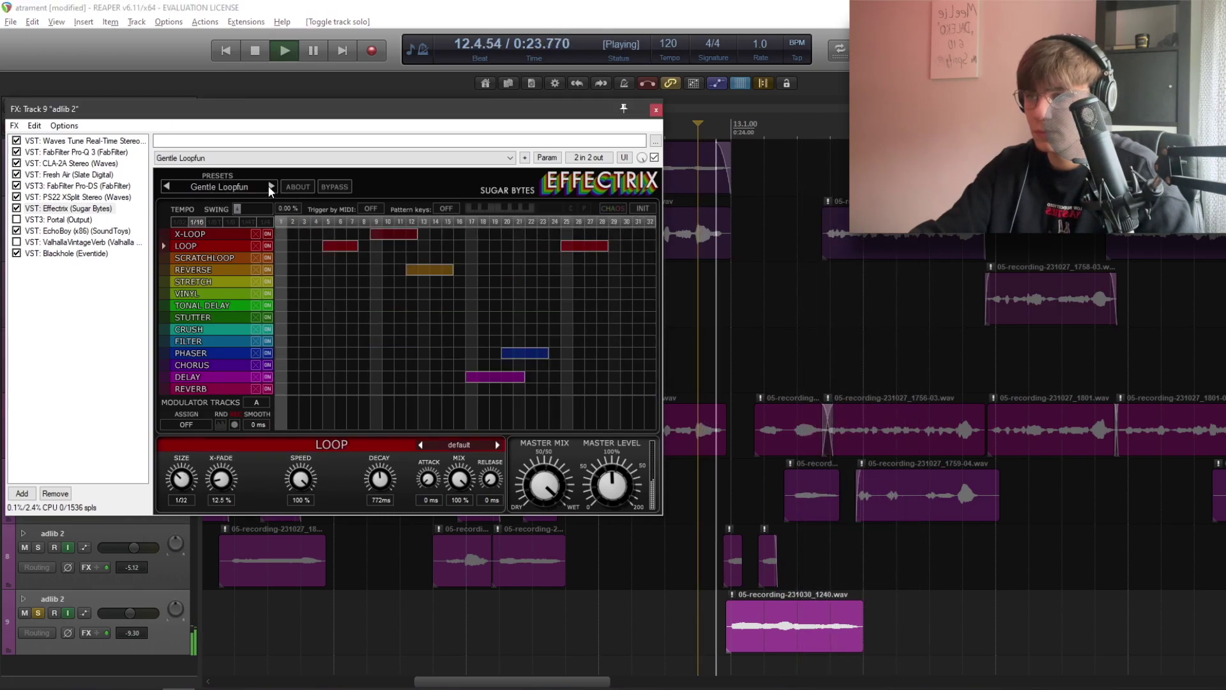